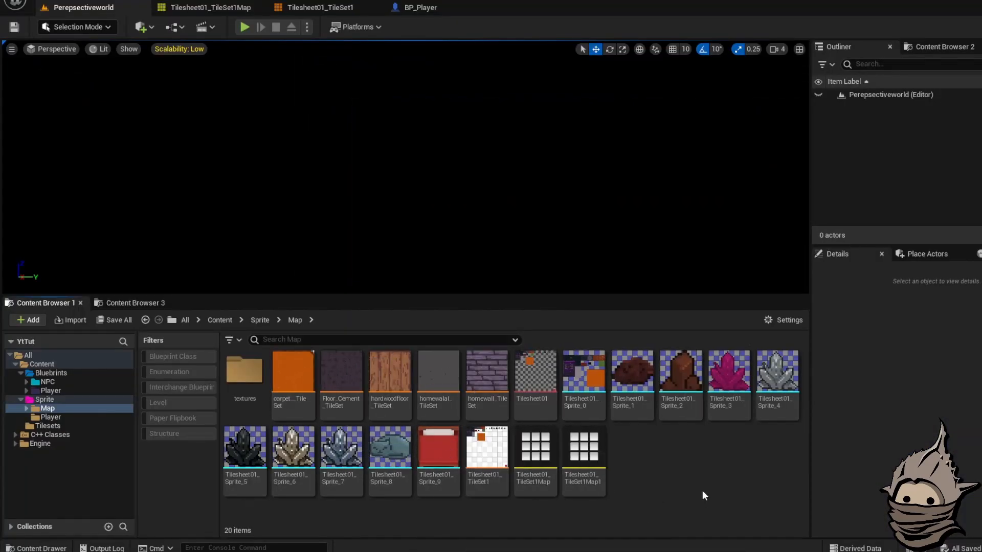
Step: Create a new tile map named perspmap in the Map folder
right_click(649, 450)
mouse_move(764, 368)
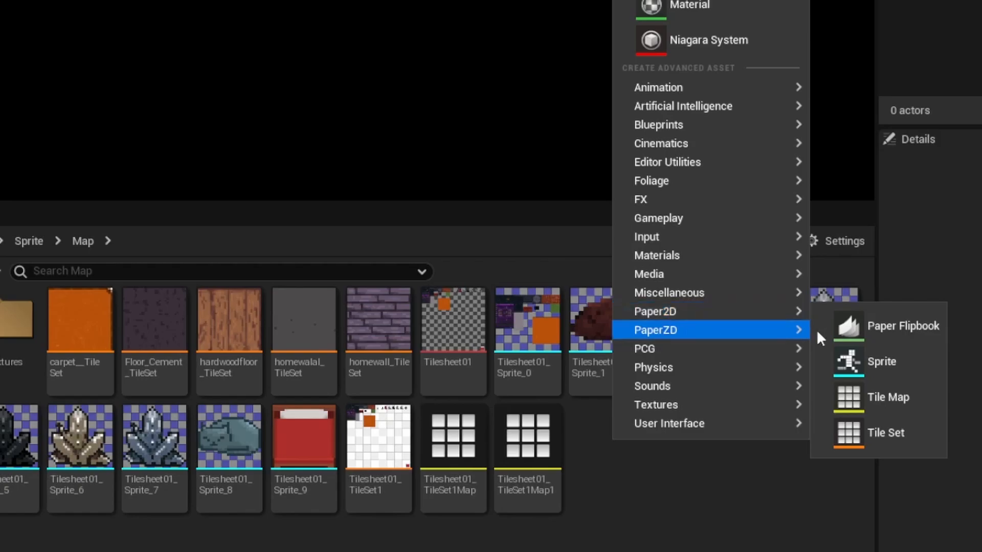
click(917, 397)
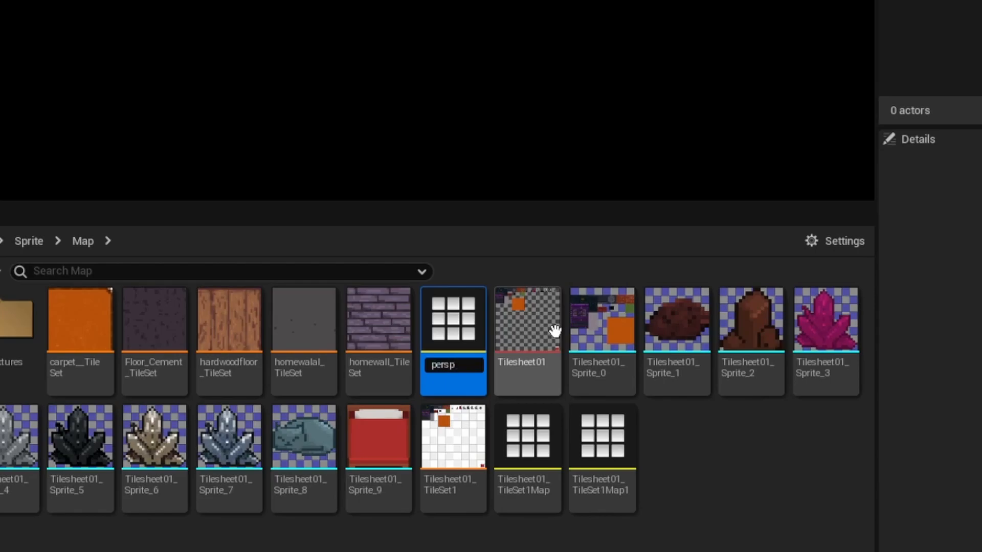
text(perspmap)
key(Return)
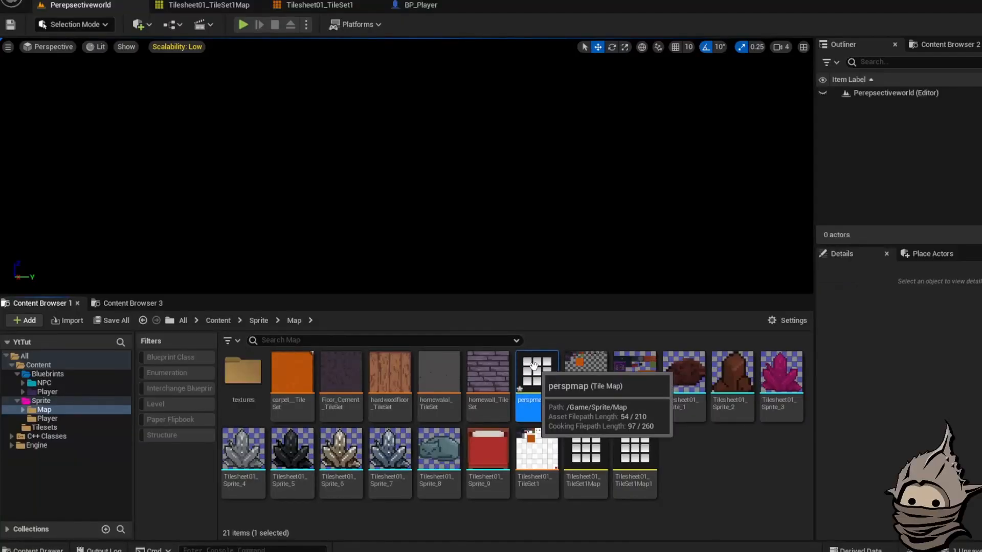
Step: Place the perspmap tile map in the level and set its X rotation to 270°
drag(533, 365, 428, 186)
click(943, 426)
key(Return)
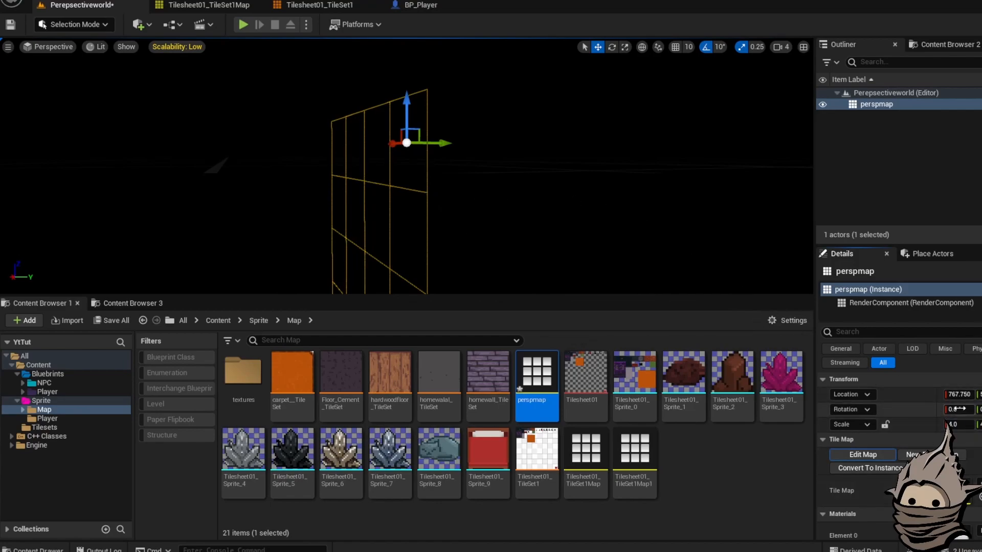
text(0)
key(Return)
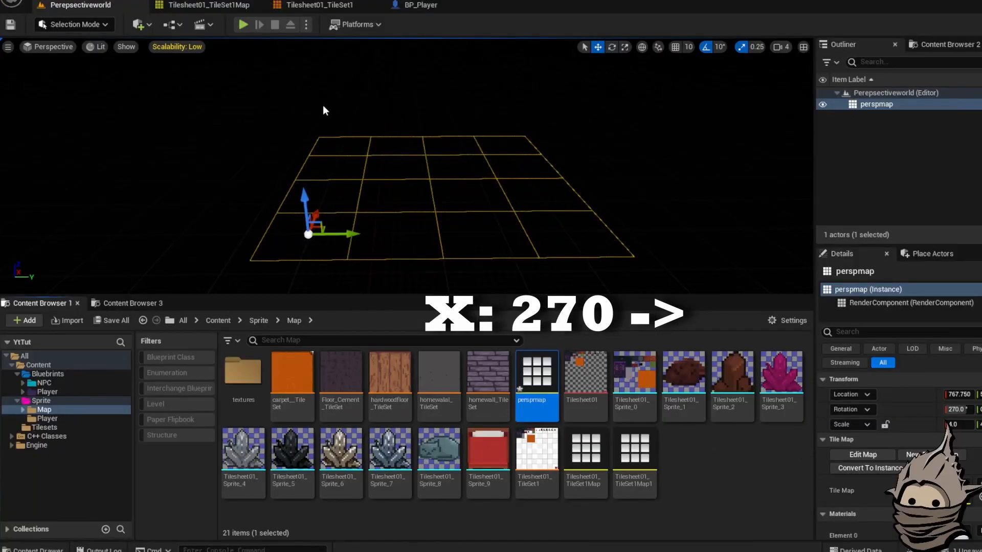
right_drag(482, 184, 458, 178)
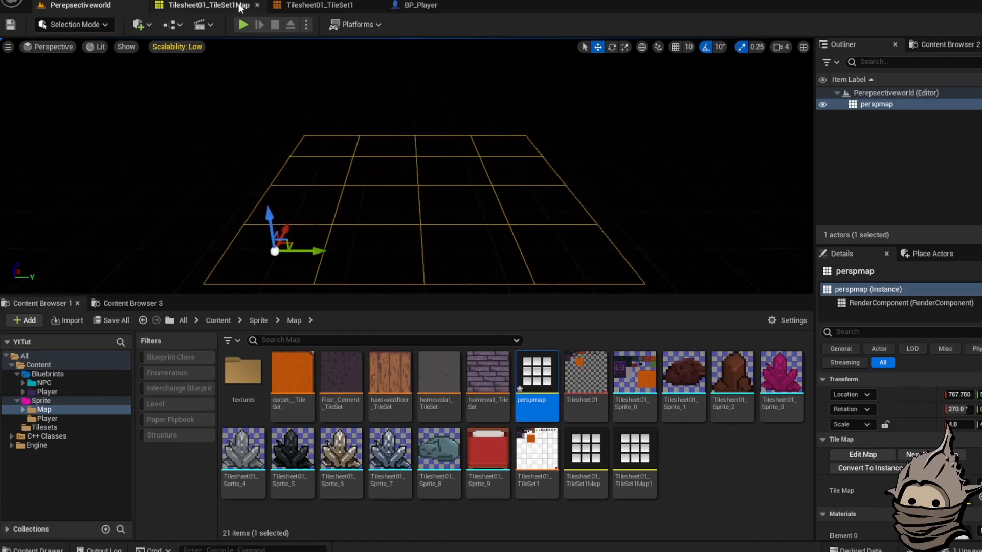
Step: Open the placed perspmap actor's tile map for editing
right_click(434, 176)
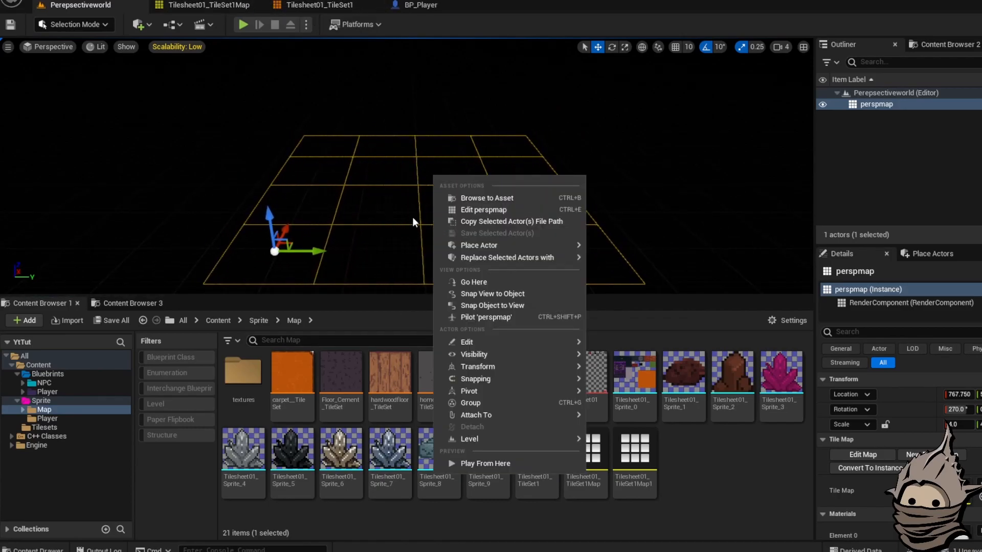
click(736, 482)
right_click(532, 360)
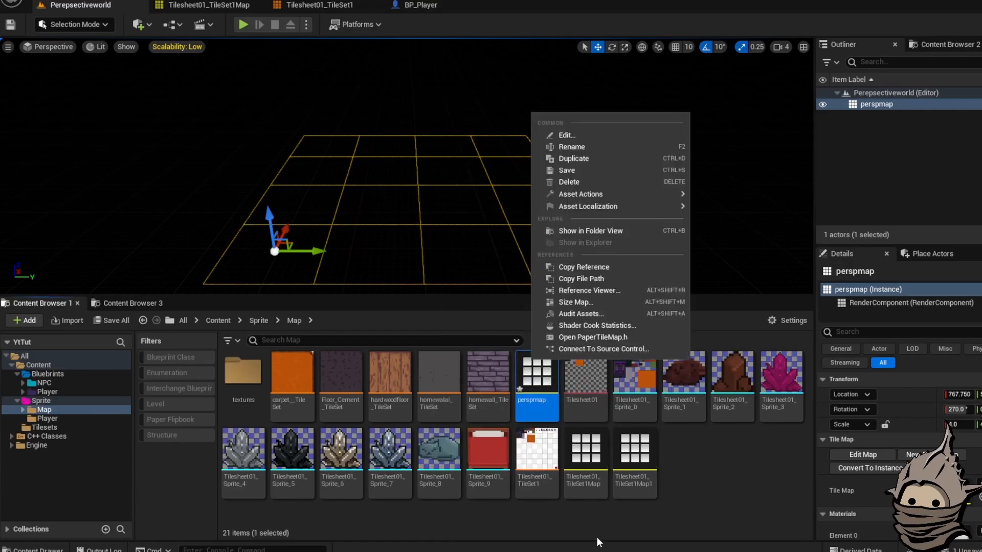
right_click(287, 212)
click(861, 106)
right_click(860, 109)
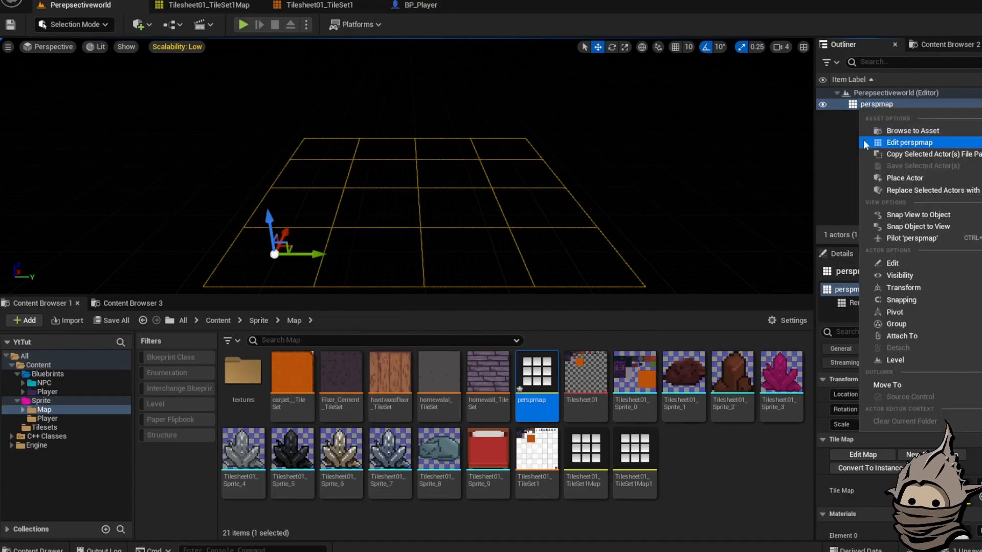
click(892, 142)
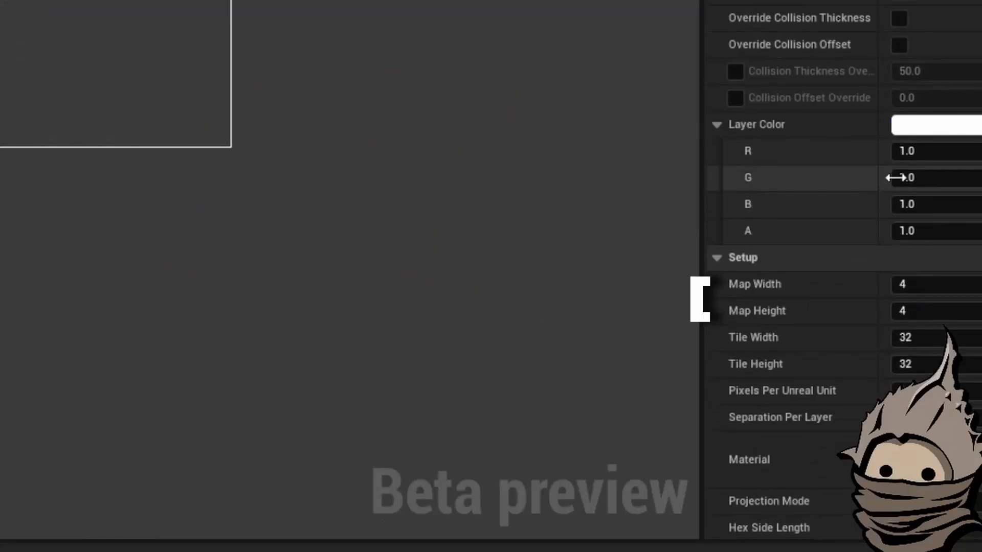
Step: Set the tile map's width and height to 10 tiles each and save it
click(930, 288)
text(10)
key(Tab)
text(10)
key(Return)
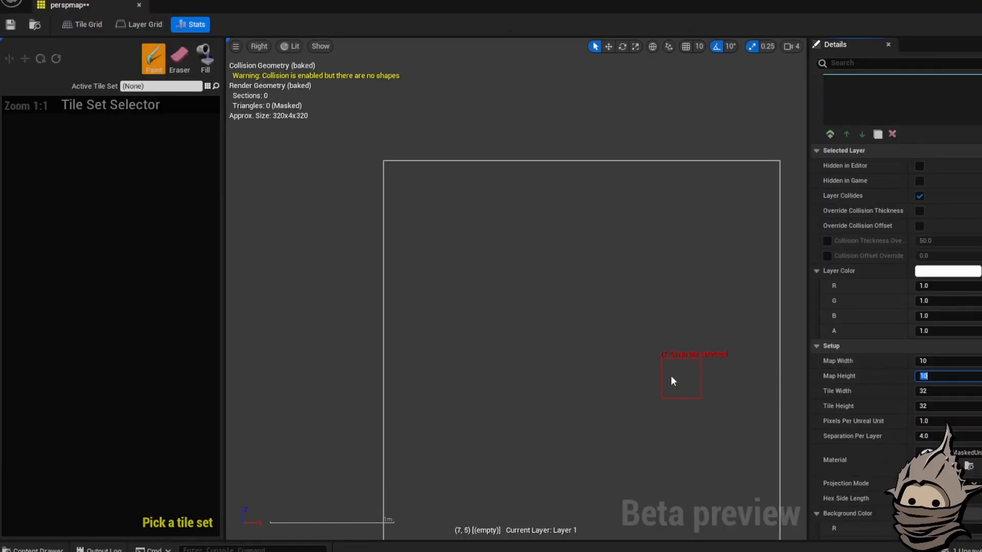
click(9, 31)
Step: Choose Tilesheet01_TileSet1 as the active tile set for painting
right_drag(533, 267, 422, 241)
scroll(843, 129, up, 2)
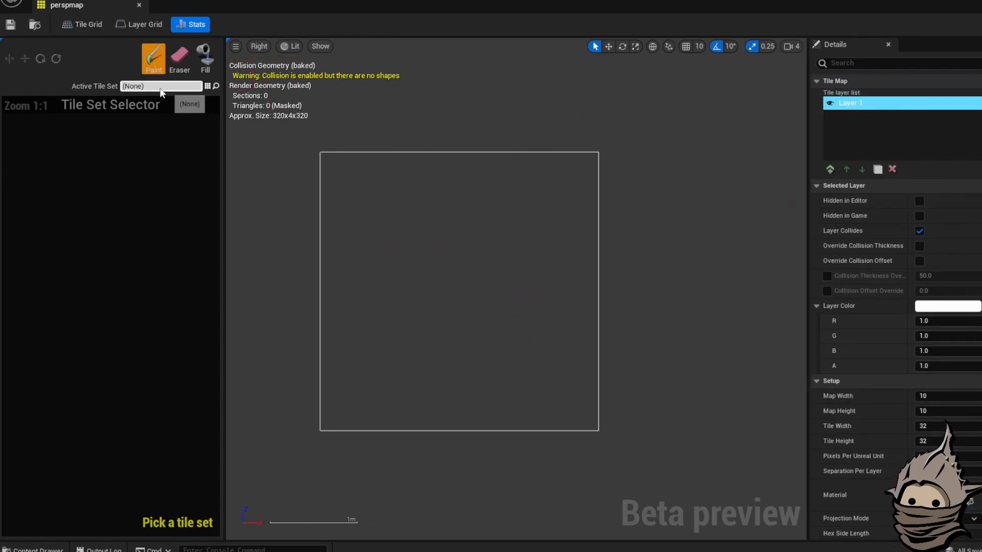
click(208, 86)
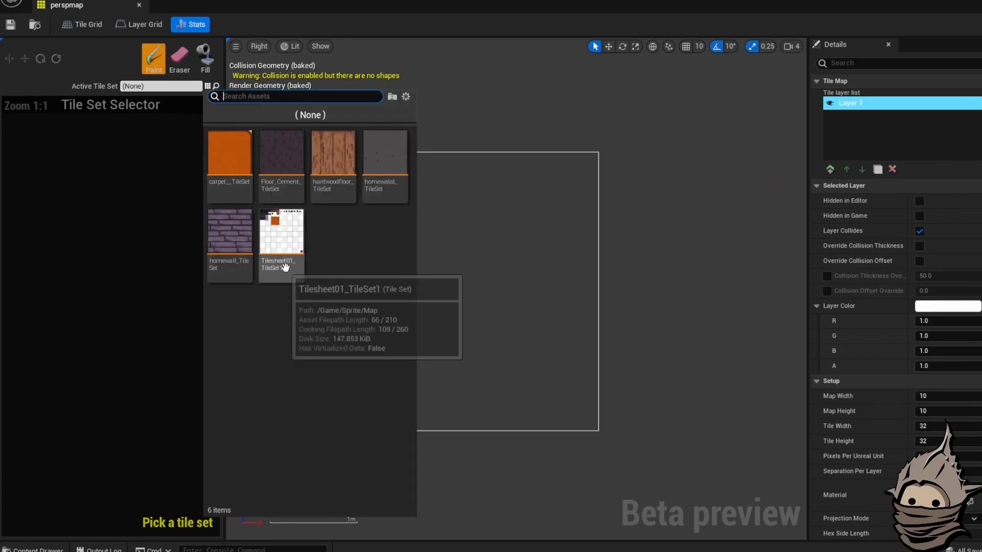
click(287, 237)
scroll(79, 204, up, 1)
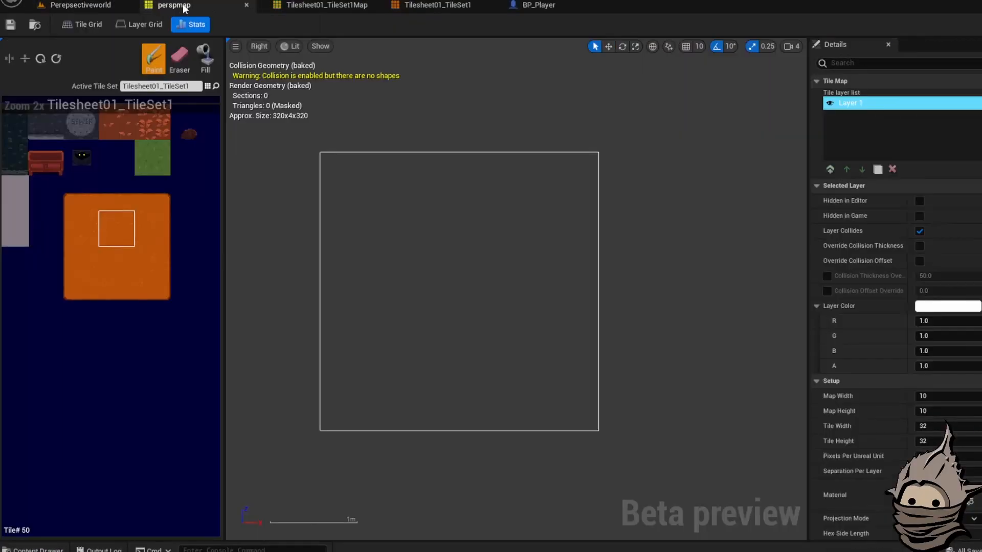
Step: Open the Tilesheet01_TileSet1 tile set and examine the collision shapes of the orange carpet, purple brick and reddish ground tiles
click(85, 6)
click(443, 6)
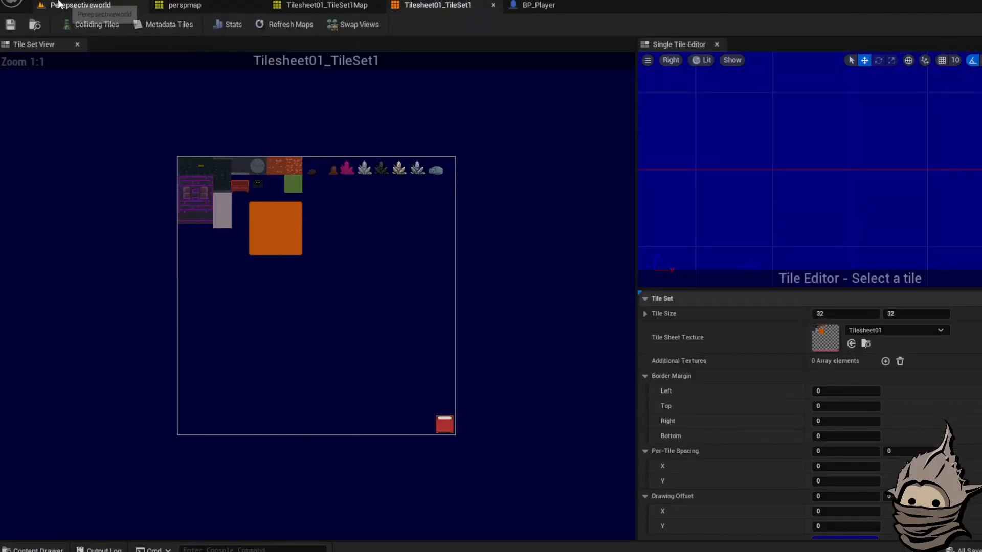
click(259, 219)
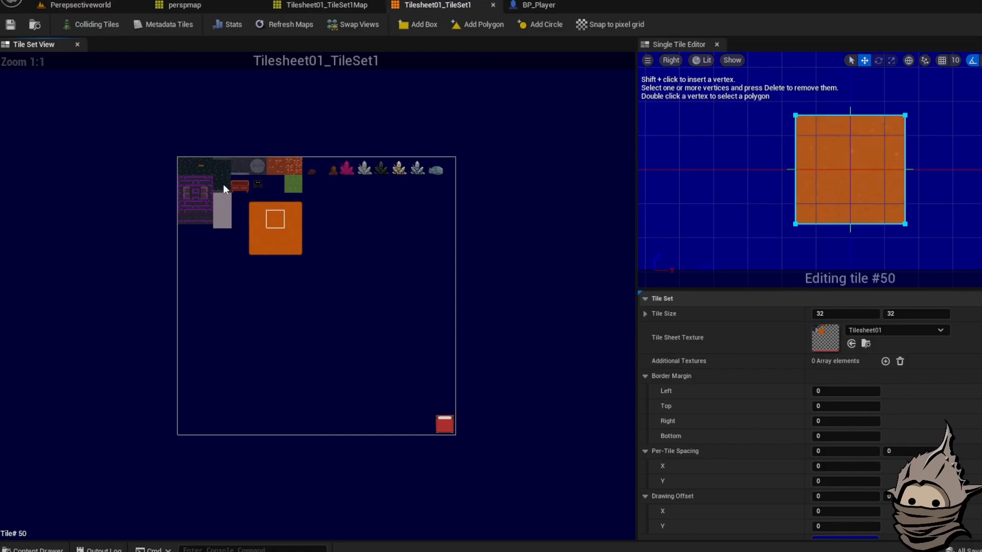
scroll(223, 188, up, 5)
scroll(279, 250, down, 3)
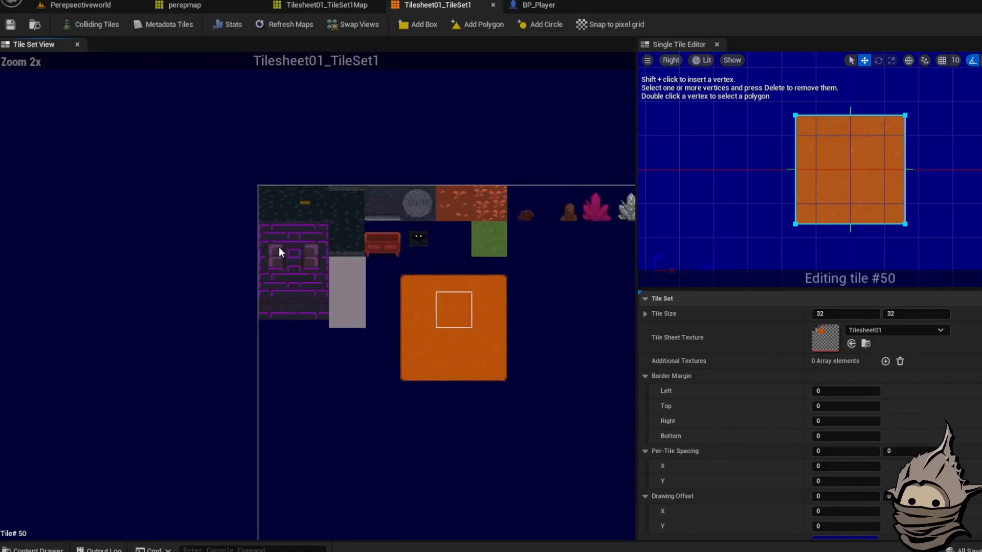
click(307, 244)
click(417, 24)
right_drag(767, 156, 731, 156)
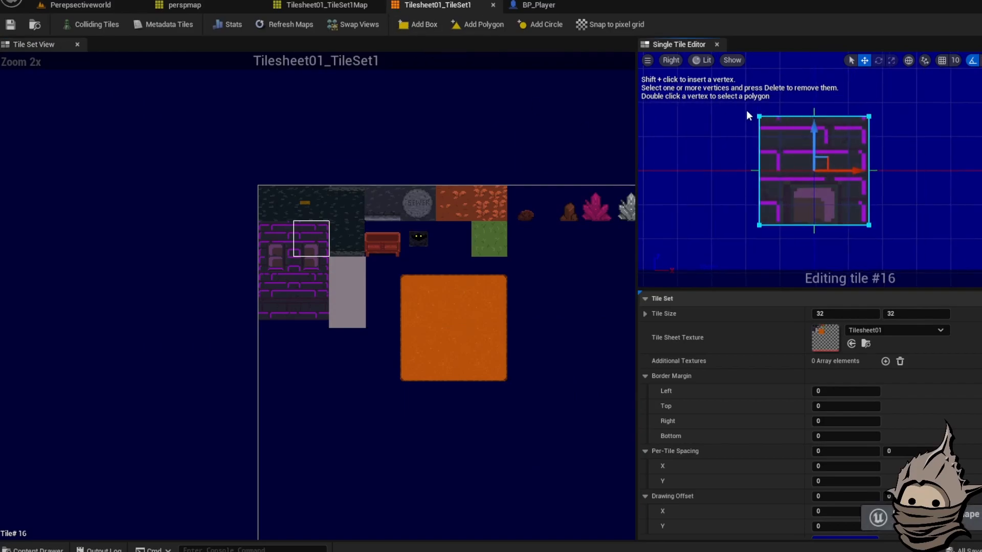
click(760, 117)
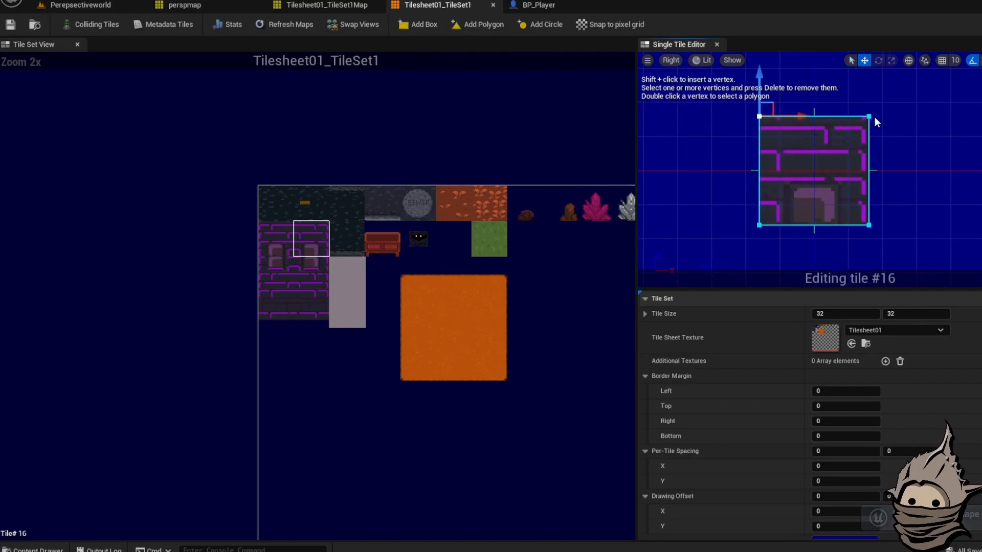
click(352, 209)
click(462, 190)
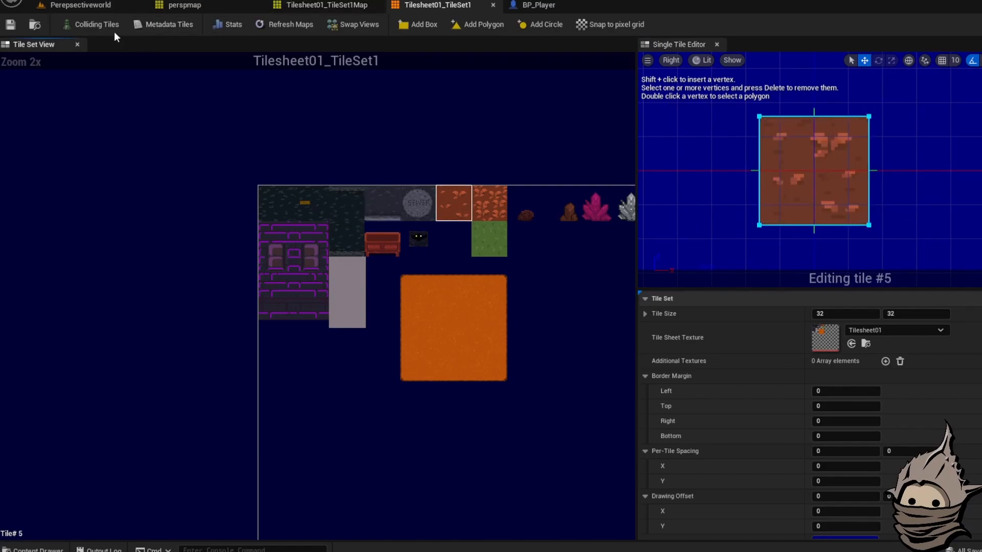
Step: Highlight the tiles that have collision and add a box collision shape to the black crystal tile
click(92, 23)
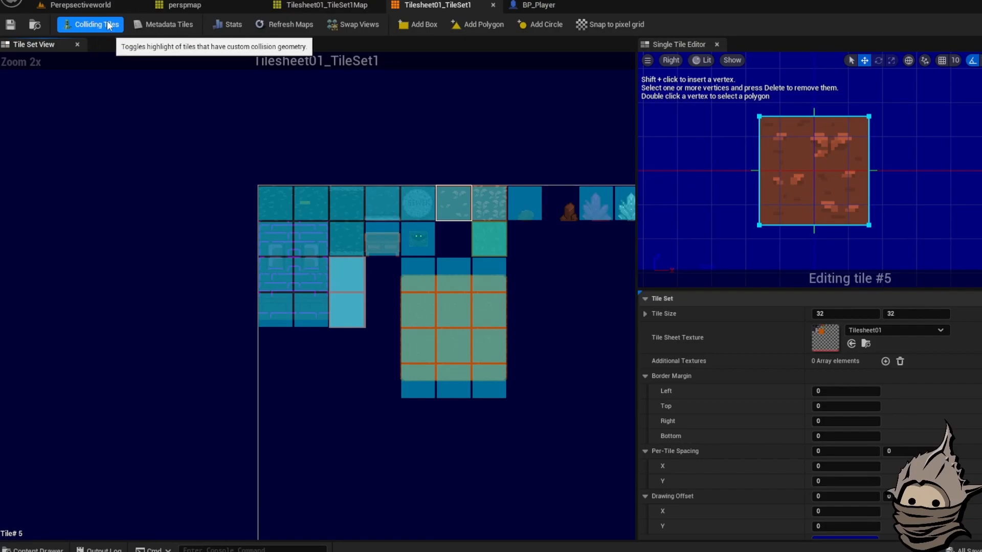
right_drag(449, 177, 189, 115)
click(418, 146)
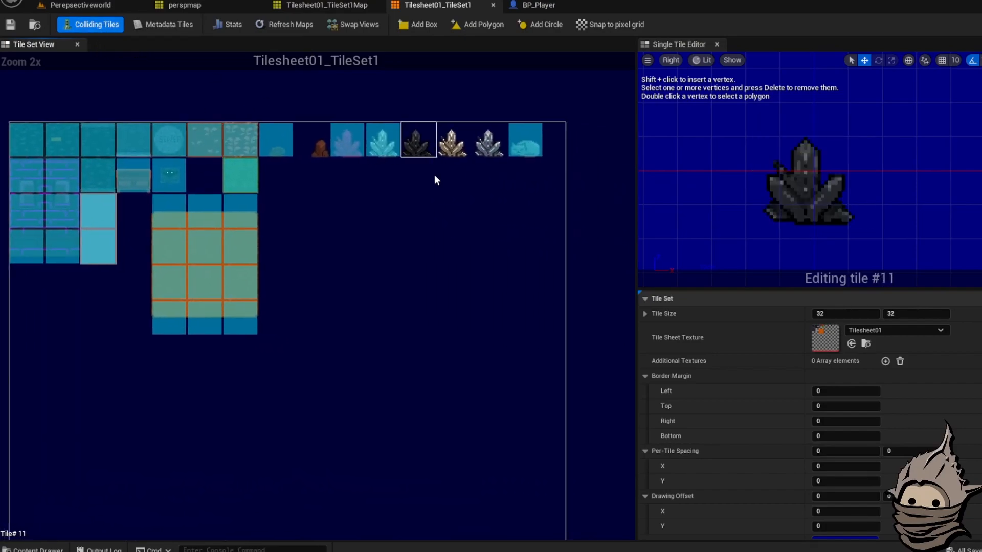
click(370, 137)
click(418, 143)
click(407, 25)
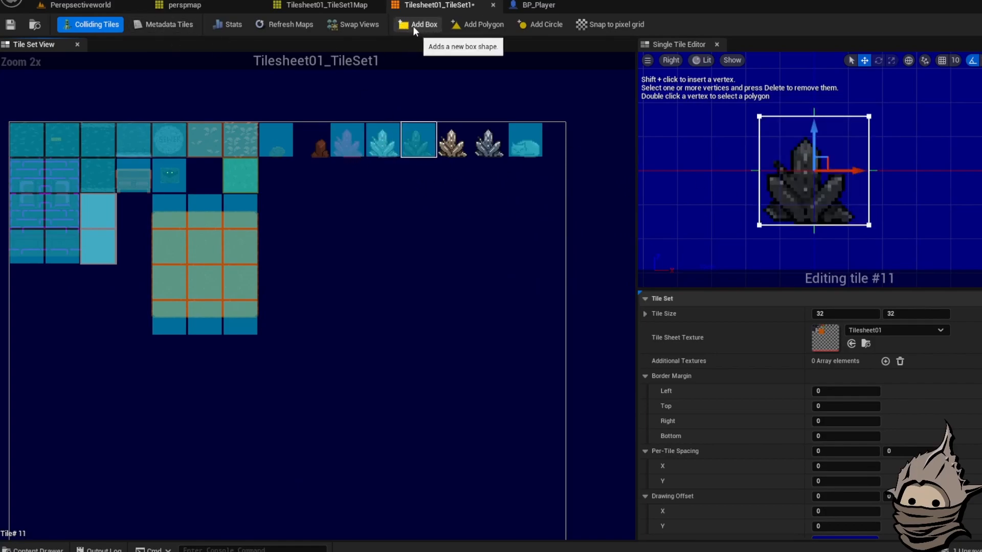
Step: Lower the collision box's upper edge so it covers only the black crystal's base, and save the tile set
click(820, 122)
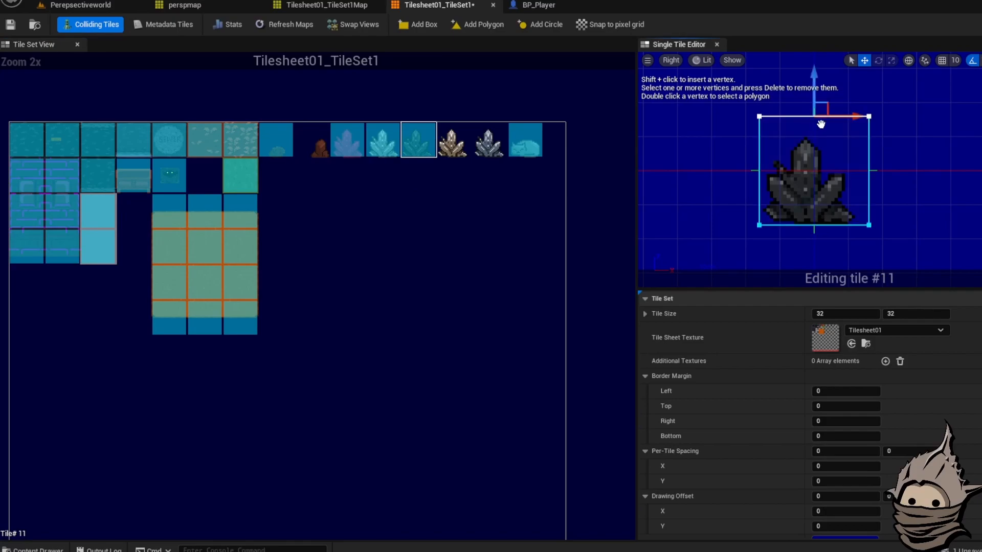
drag(808, 92, 805, 160)
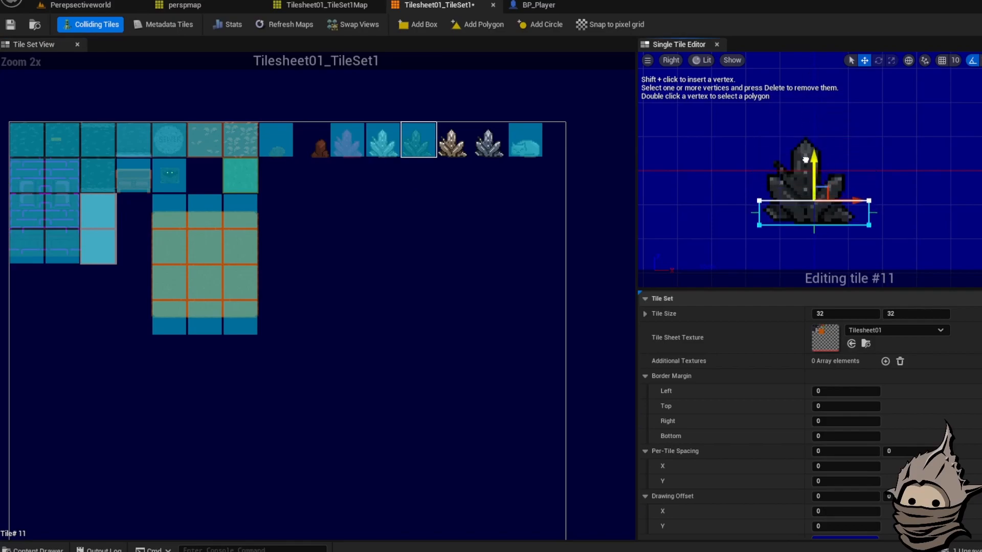
click(11, 25)
Step: Close the Tilesheet01_TileSet1Map tile map and activate the Fill tool in perspmap
click(336, 7)
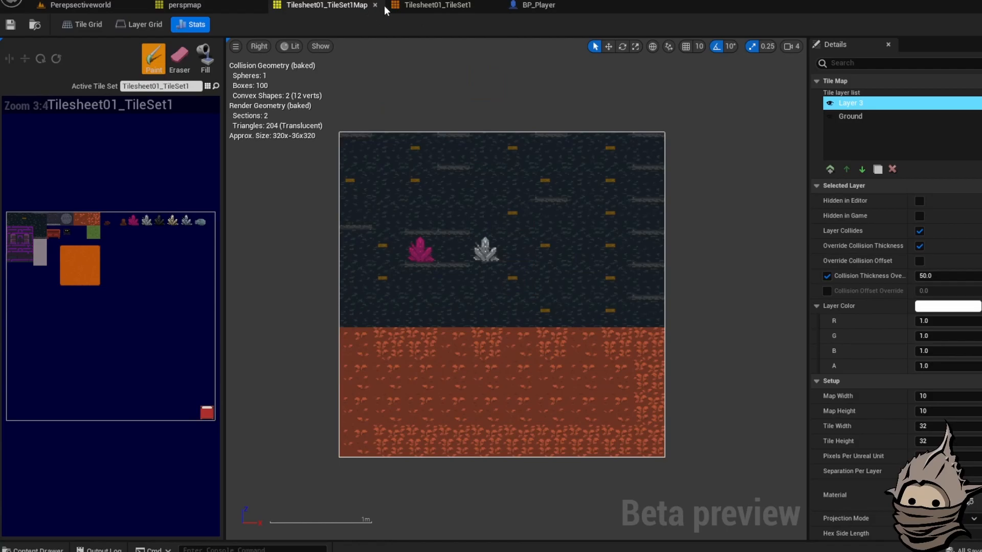
click(375, 5)
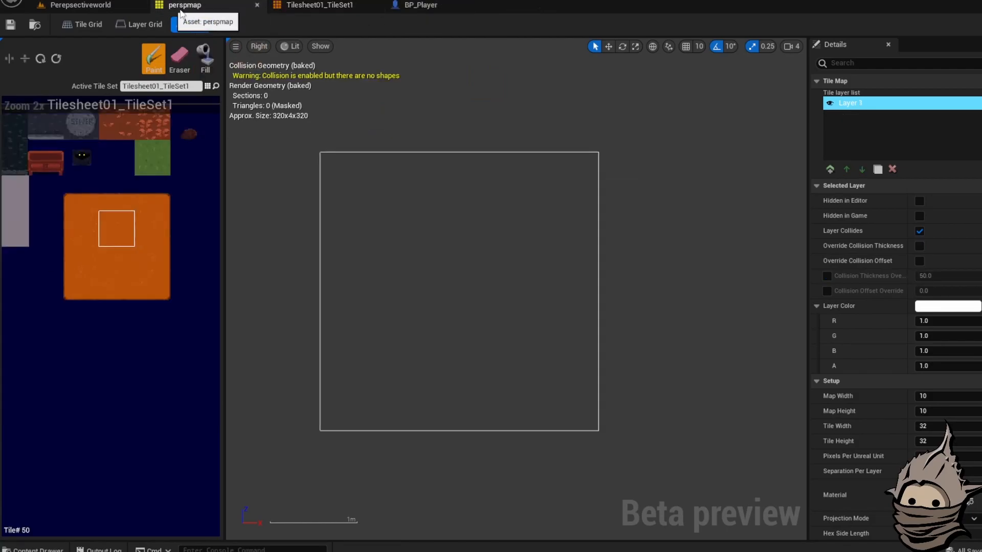
right_drag(416, 257, 419, 230)
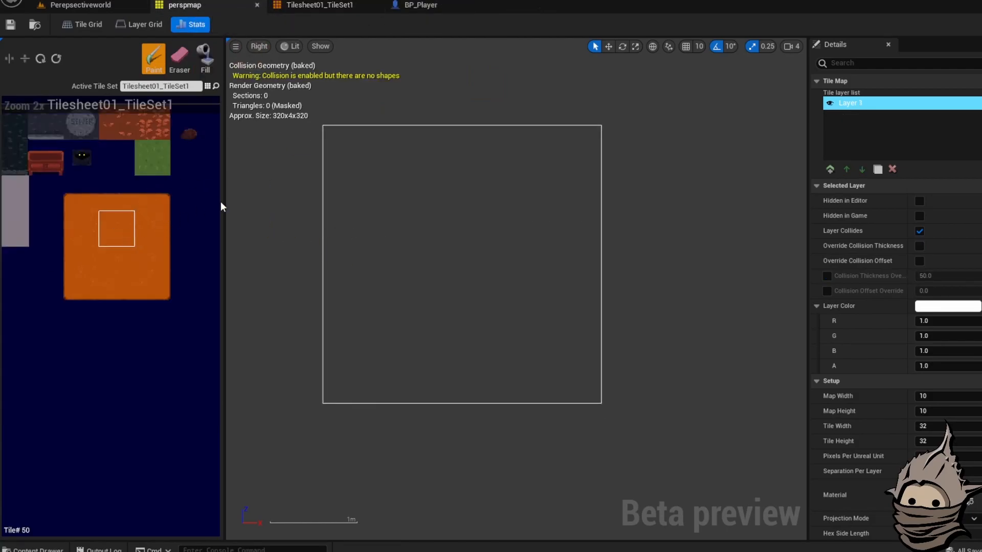
scroll(429, 214, down, 3)
key(shift+f)
right_drag(496, 280, 455, 220)
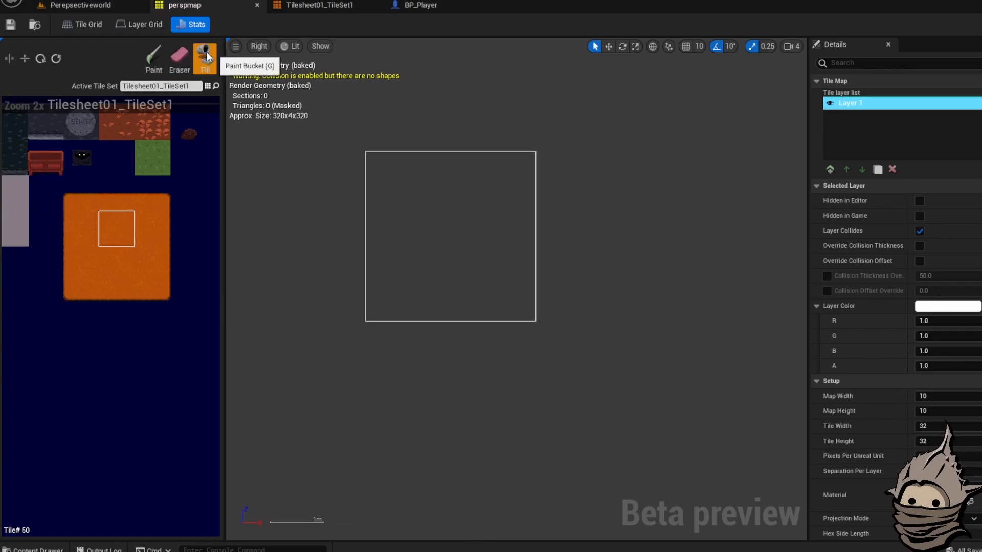
Step: Fill the whole of Layer 1 with the orange carpet tile
click(427, 226)
scroll(432, 218, up, 2)
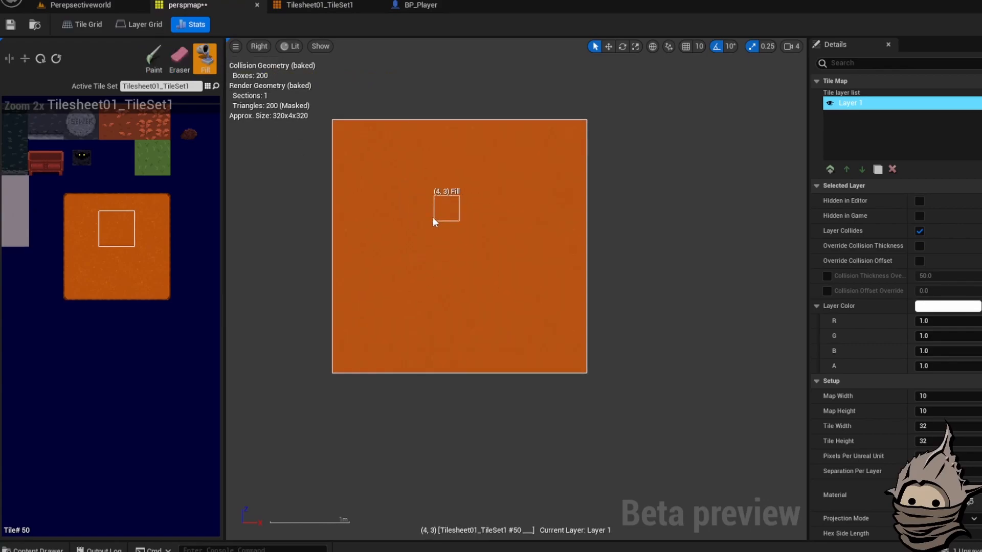
scroll(432, 220, up, 3)
Step: Fill the whole layer with the sparse reddish ground tile (#5) and save the tile map
right_drag(70, 173, 79, 242)
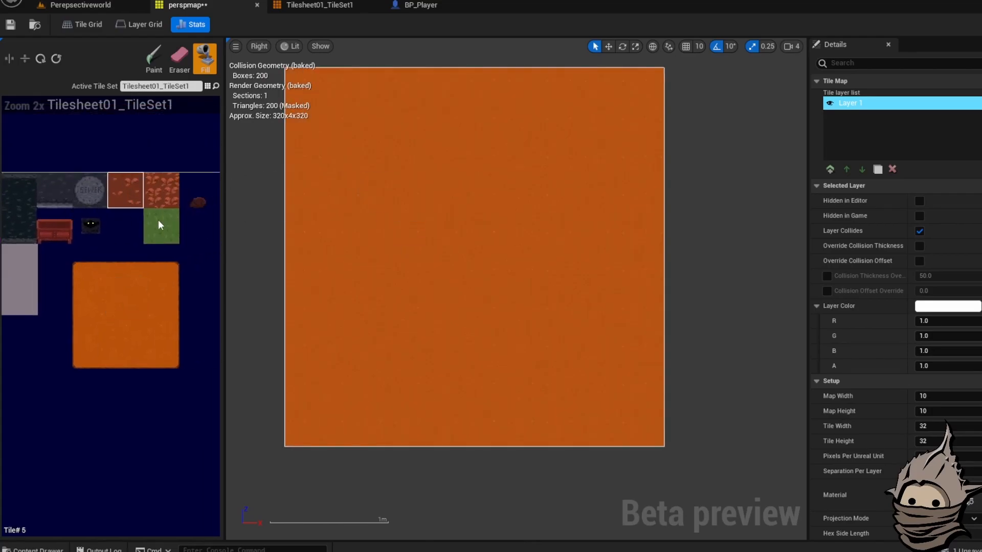
click(430, 165)
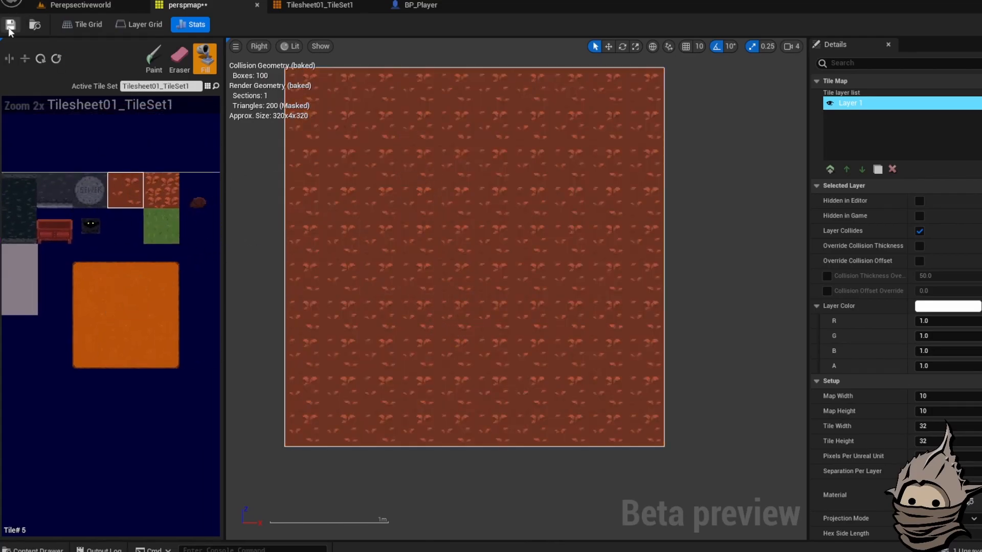
right_drag(110, 244, 216, 264)
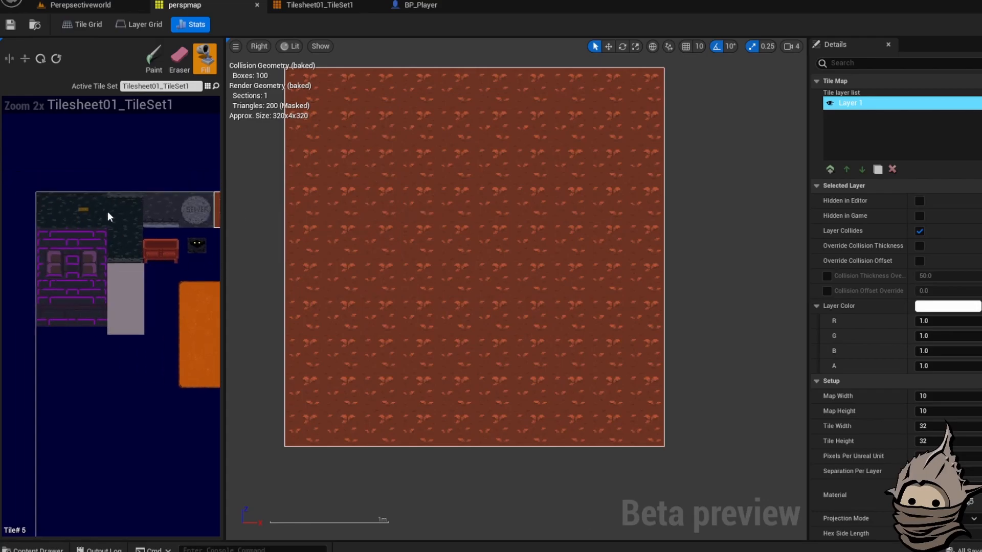
Step: Rename Layer 1 as Ground
right_click(852, 104)
click(898, 184)
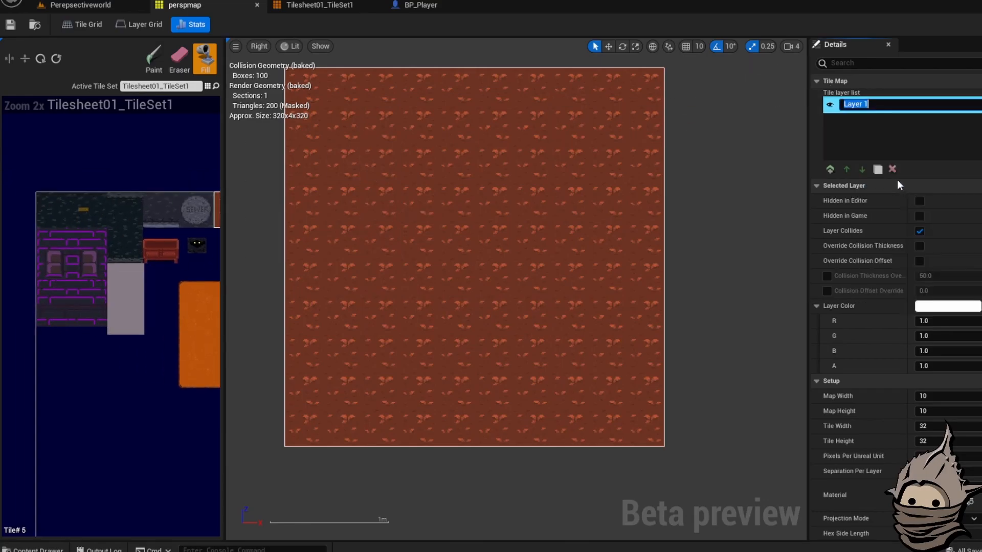
text(Ground)
key(Return)
scroll(897, 179, down, 5)
right_drag(501, 244, 548, 271)
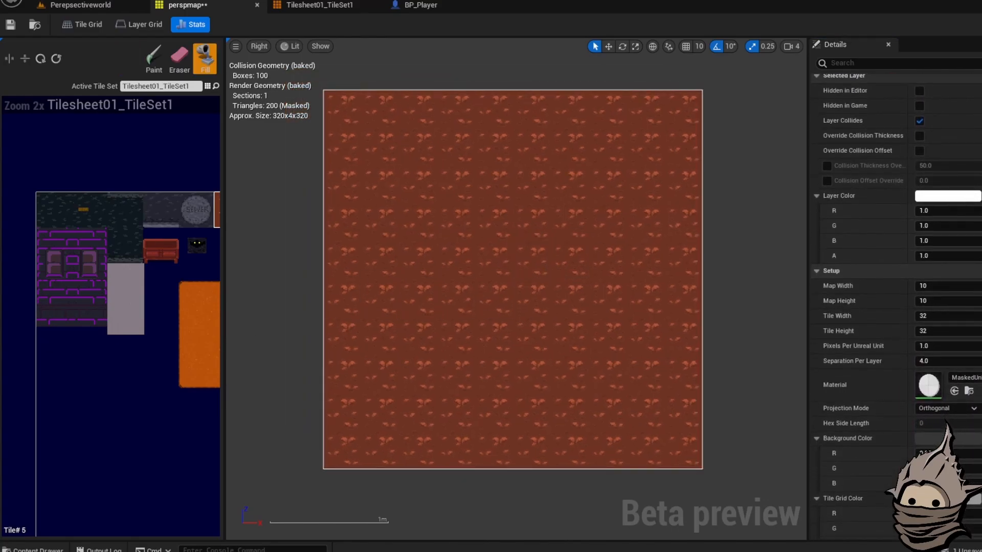
Step: Assign MaskedLitSpriteMaterial as the perspmap tile map's material, save the tile map and return to the level
right_drag(409, 258, 406, 277)
scroll(838, 289, up, 5)
scroll(900, 425, down, 4)
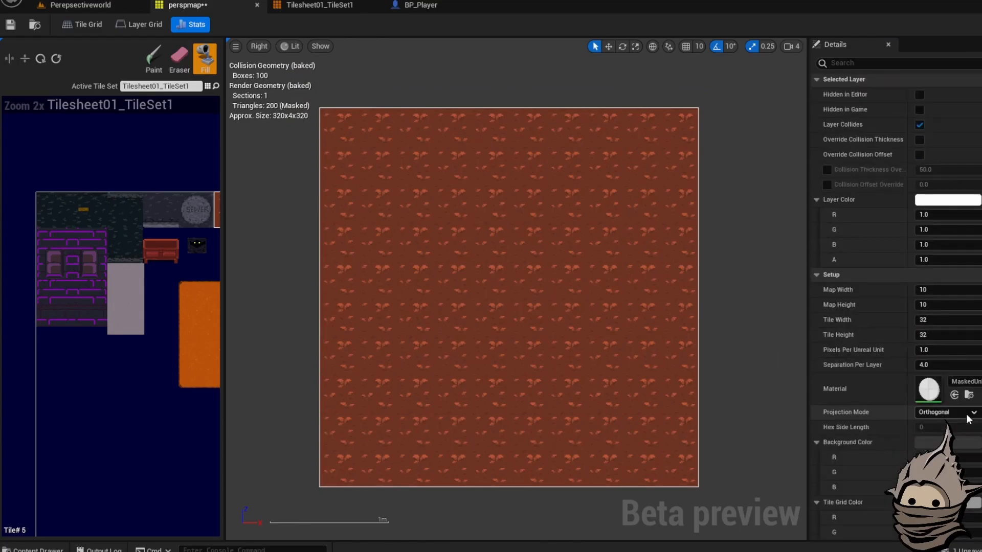
click(966, 382)
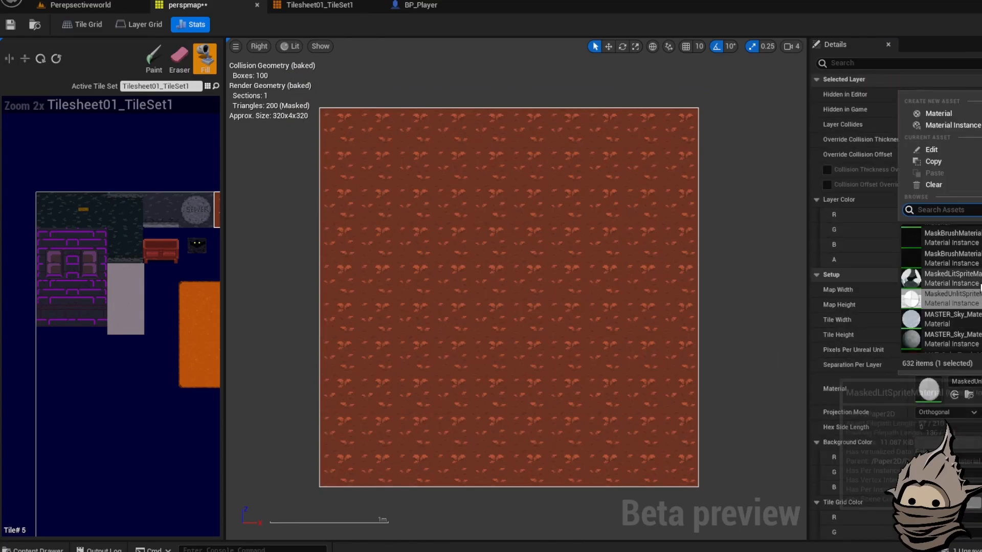
click(958, 277)
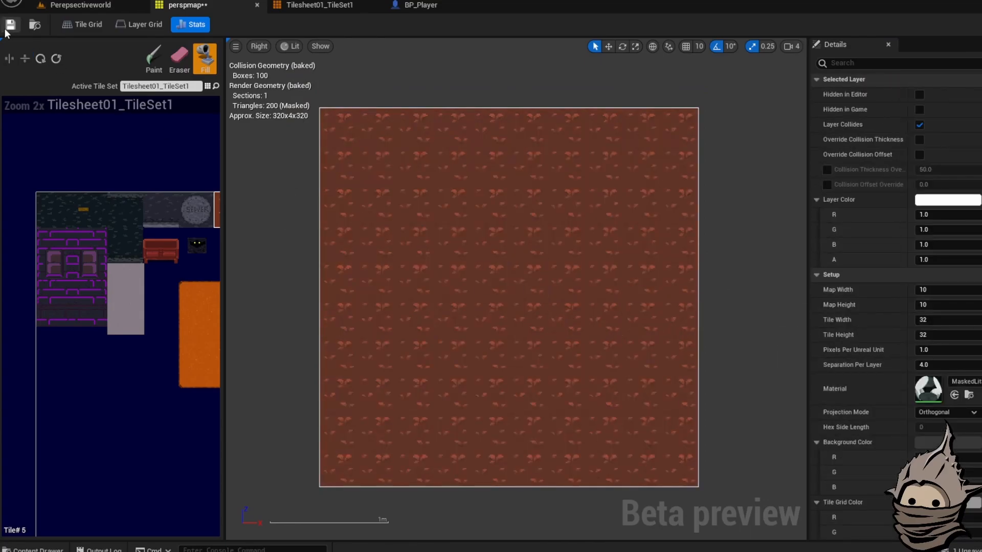
click(93, 9)
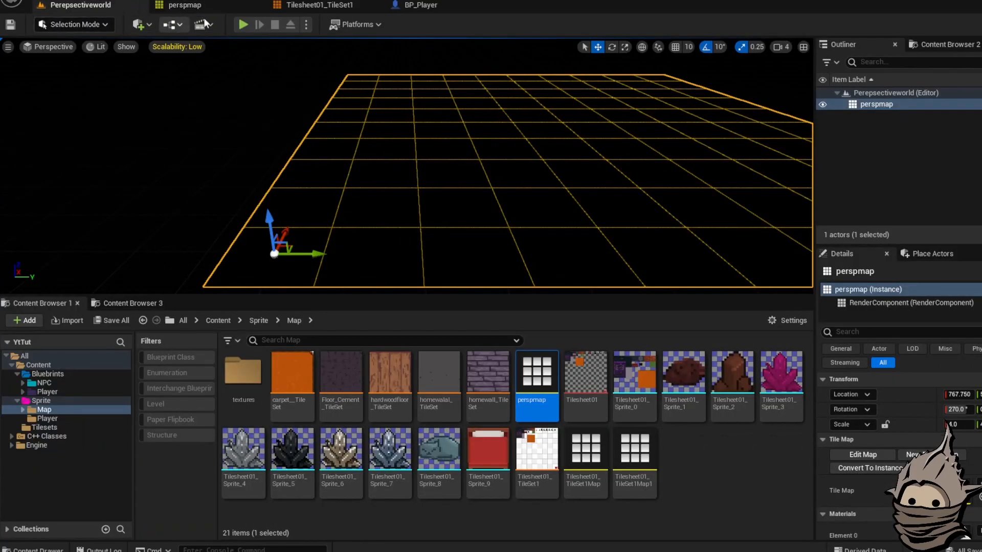
click(319, 5)
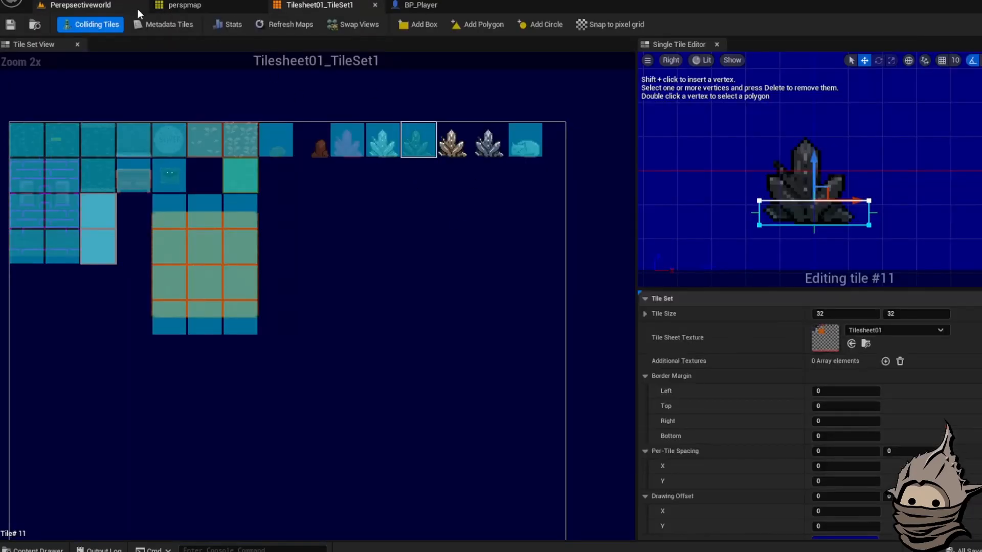
click(176, 5)
scroll(122, 261, up, 2)
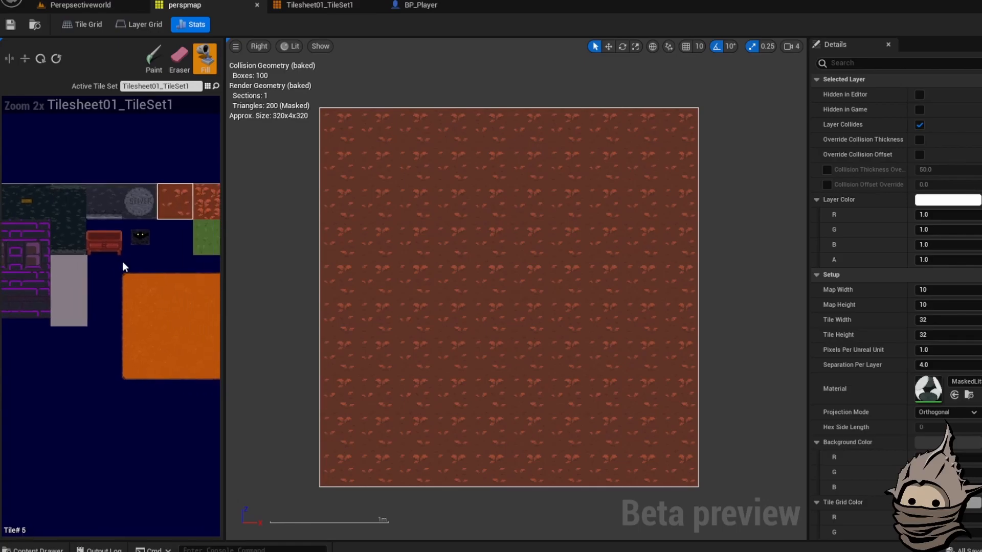
Step: Add a directional light to the Perepsectiveworld level and lower its intensity
click(80, 5)
right_drag(402, 166, 430, 153)
click(143, 24)
click(170, 21)
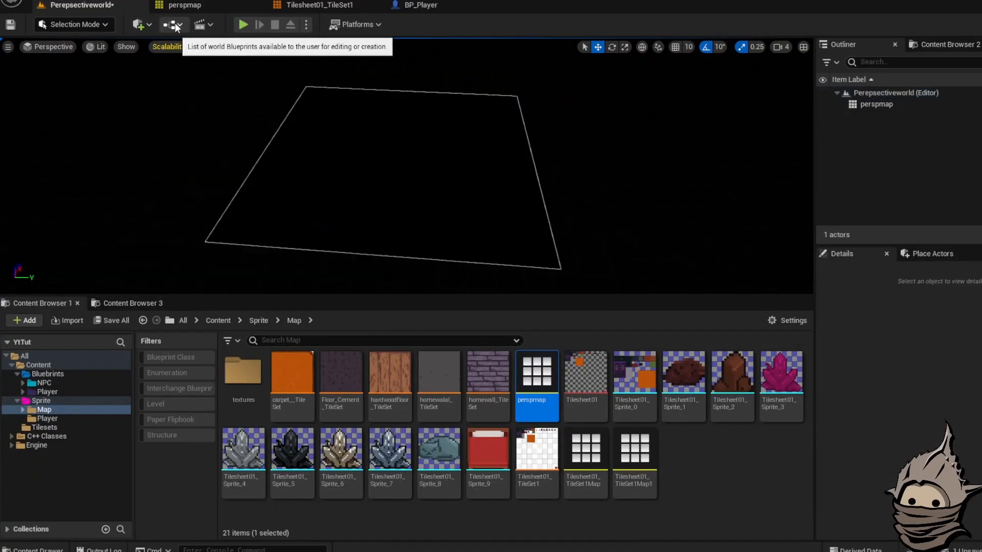
click(175, 23)
click(139, 24)
click(139, 25)
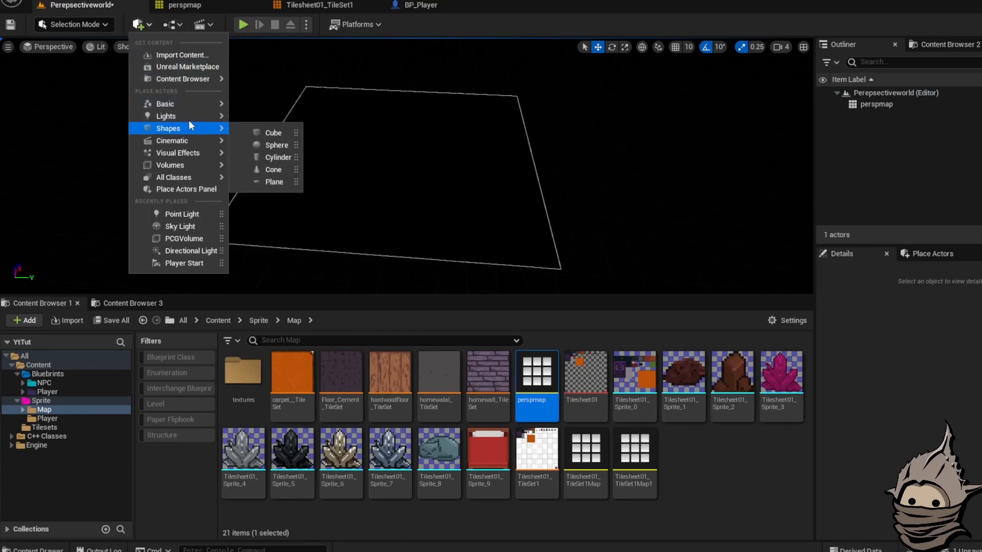
mouse_move(174, 116)
click(275, 122)
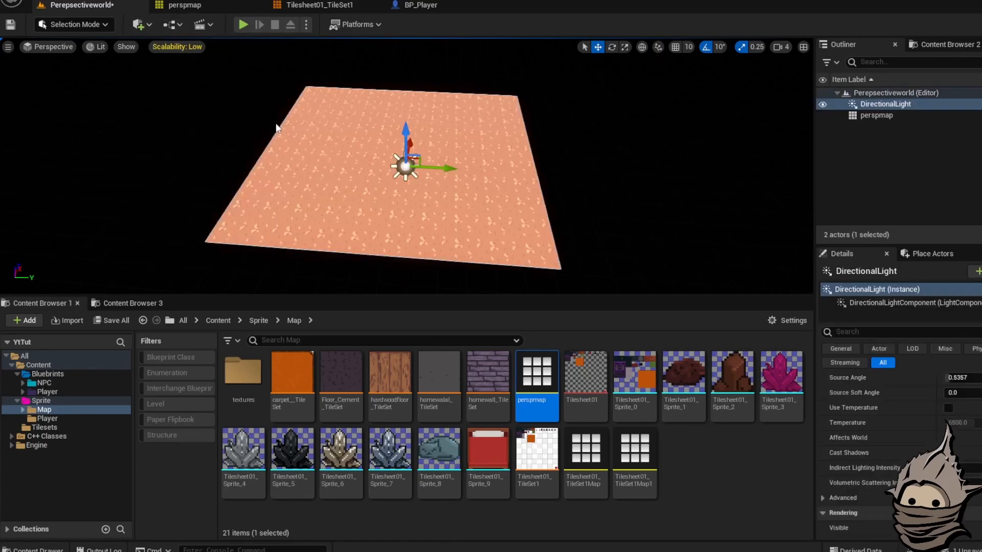
scroll(958, 430, up, 5)
mouse_move(964, 454)
mouse_down()
mouse_move(931, 455)
mouse_move(946, 454)
mouse_up()
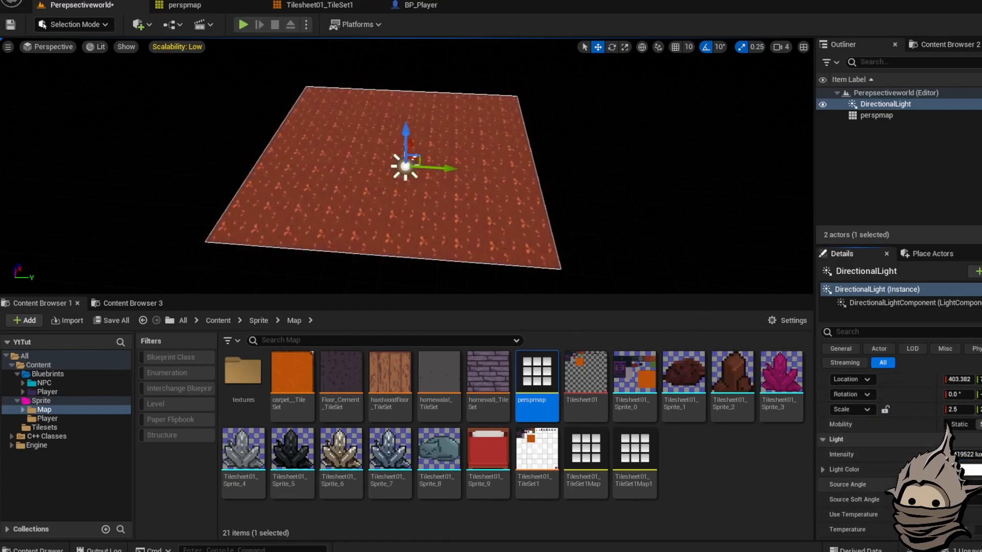
click(970, 470)
mouse_move(814, 355)
mouse_down()
mouse_move(786, 309)
mouse_move(731, 351)
mouse_move(734, 466)
mouse_move(843, 332)
mouse_move(807, 366)
mouse_up()
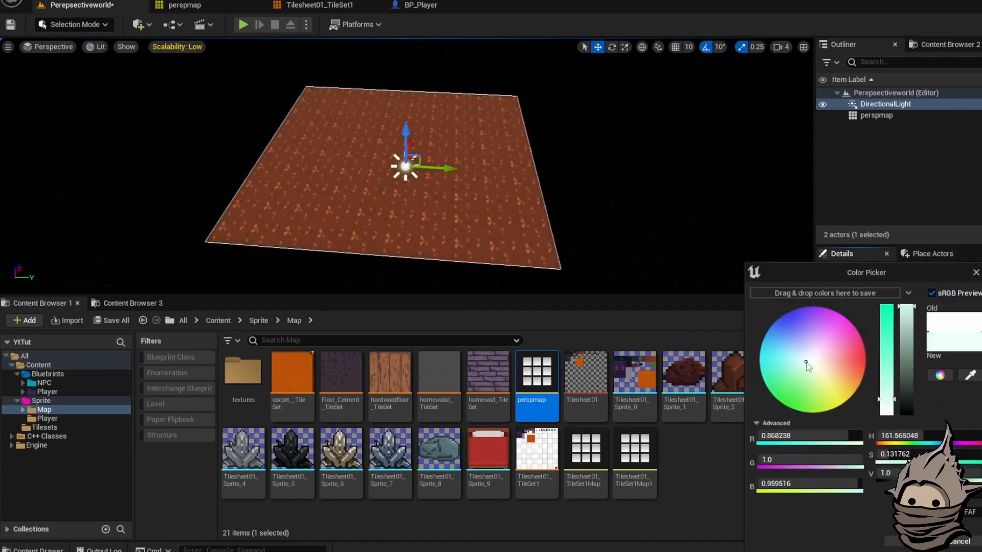
click(956, 542)
click(500, 193)
key(f)
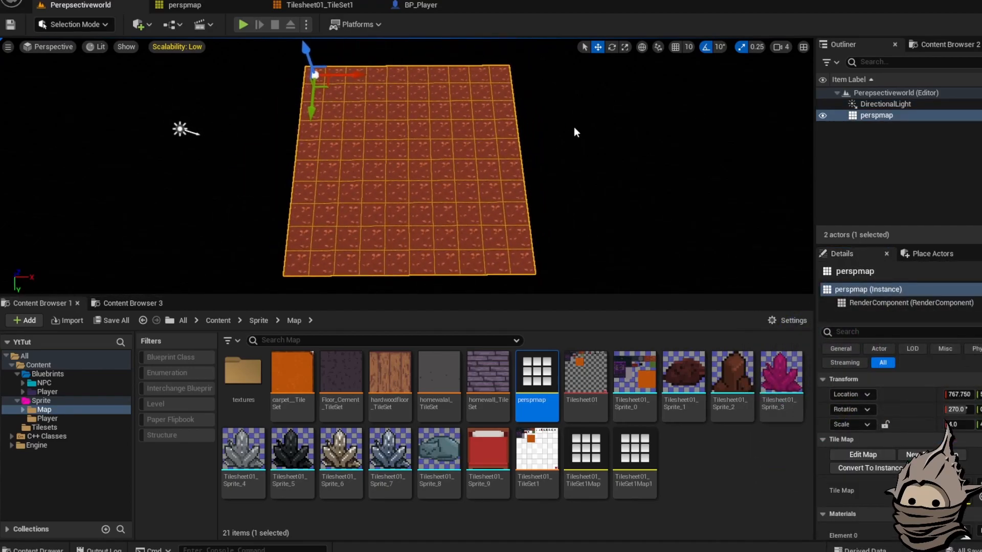
click(566, 196)
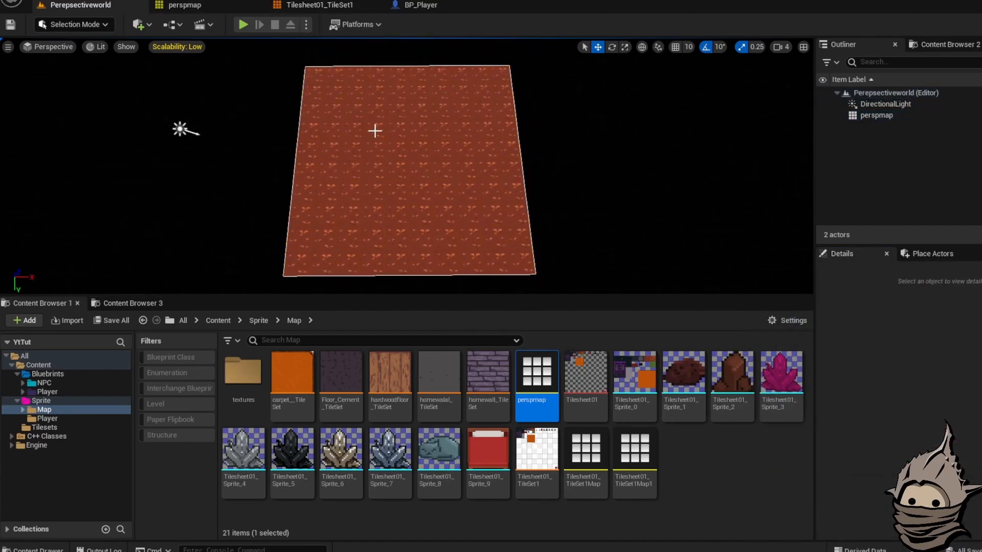
click(302, 7)
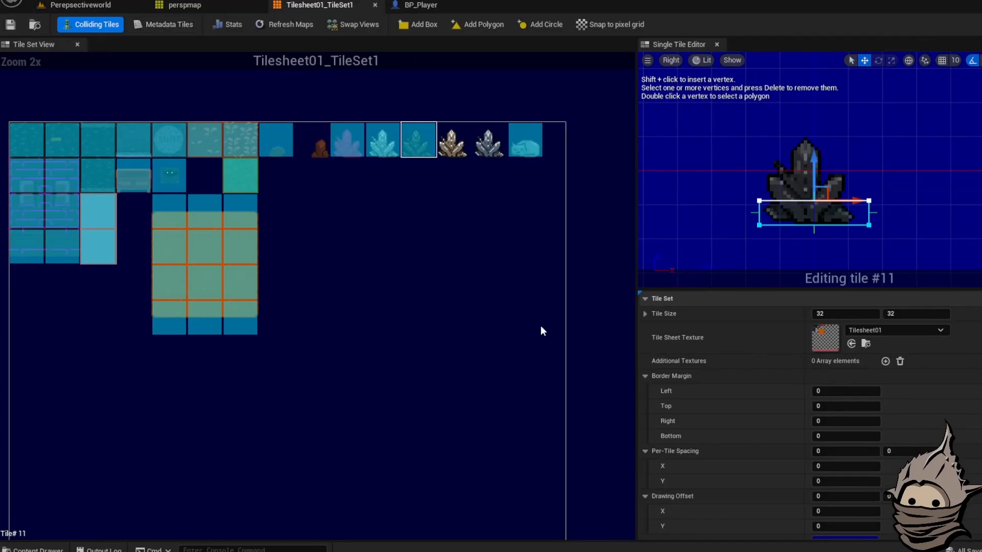
Step: Add a new layer above Ground in the perspmap tile map and rename it WallB
click(189, 6)
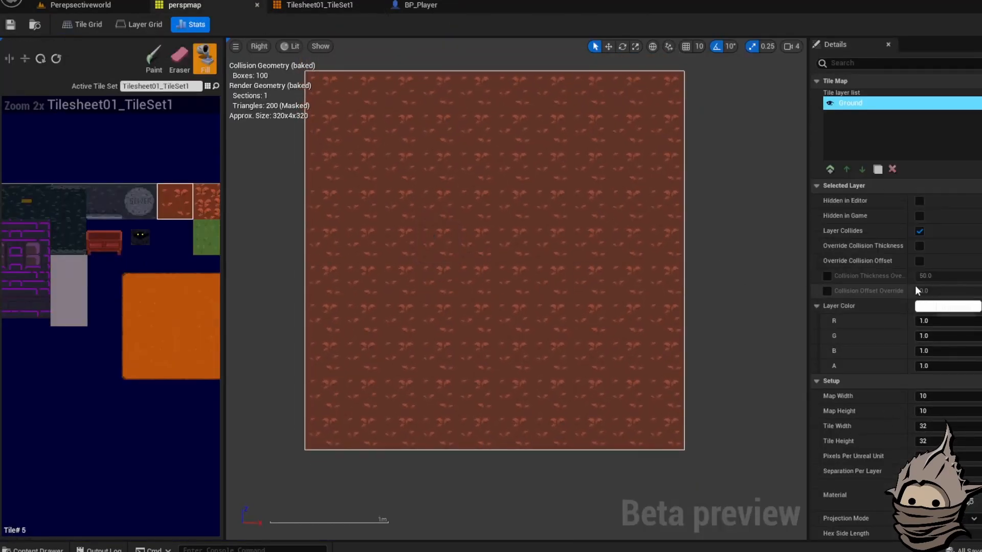
click(832, 170)
right_click(852, 104)
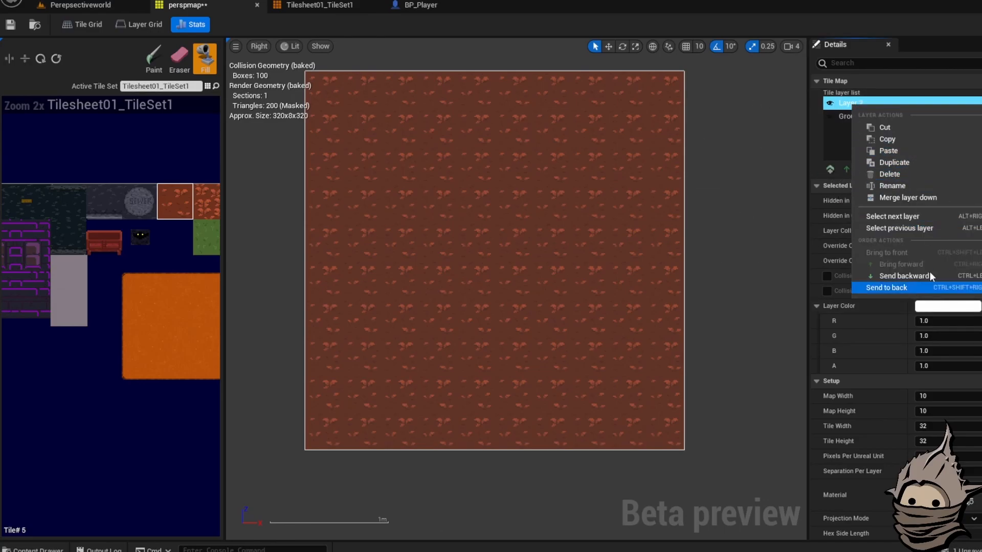
click(900, 187)
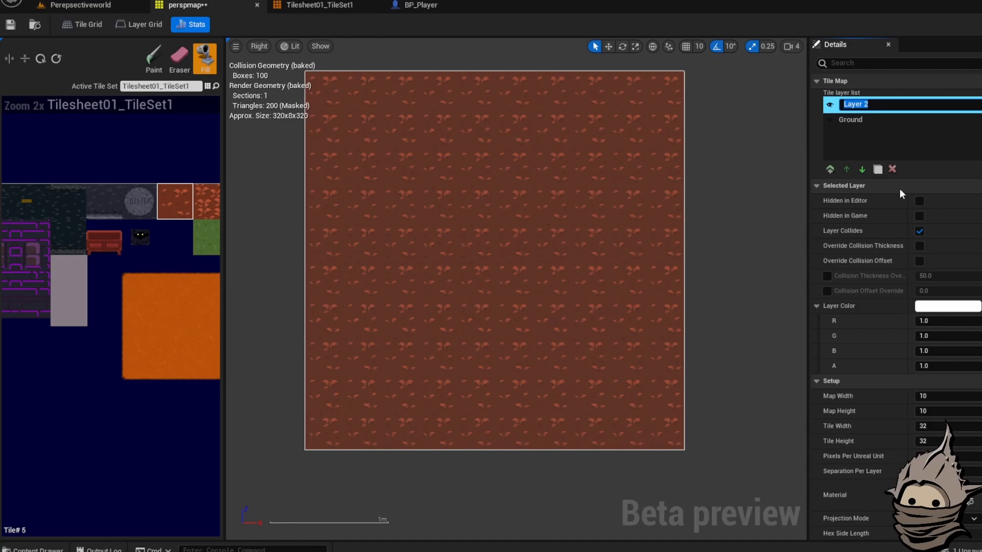
text(WallB)
key(Return)
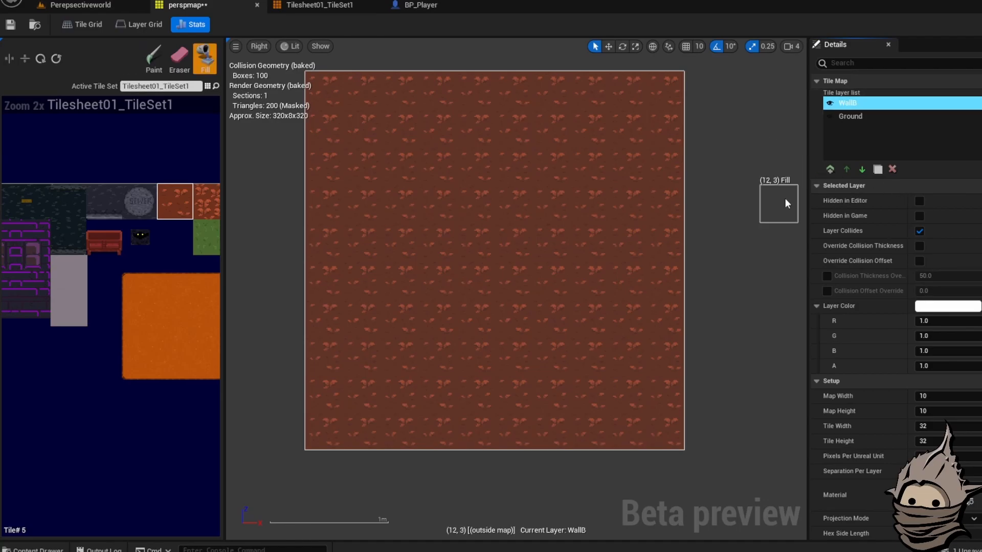
Step: Paint the purple brick wall block, two tiles wide and three high, near the map's centre on the WallB layer
right_drag(406, 279, 414, 278)
right_drag(57, 247, 133, 213)
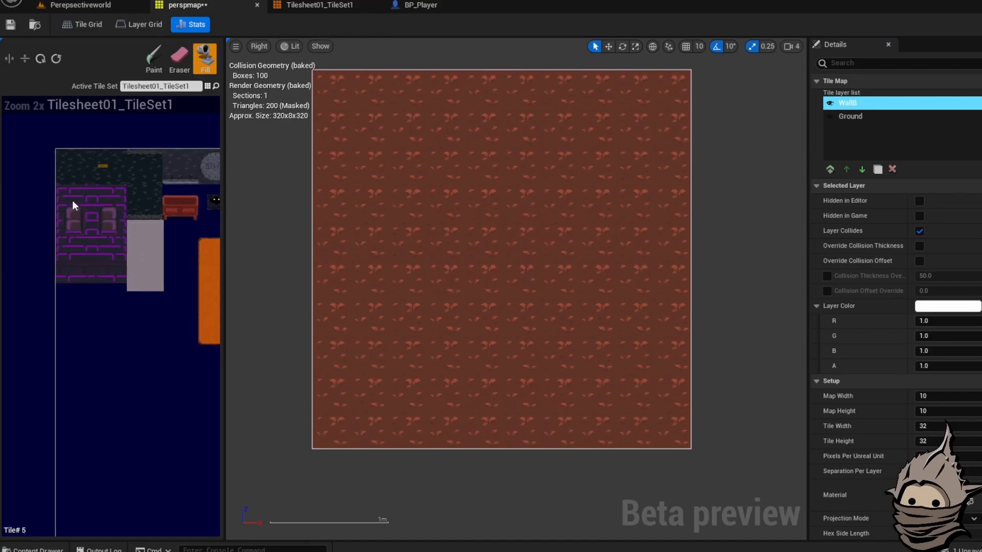
key(b)
mouse_move(445, 241)
right_down()
mouse_move(429, 245)
mouse_move(439, 235)
right_up()
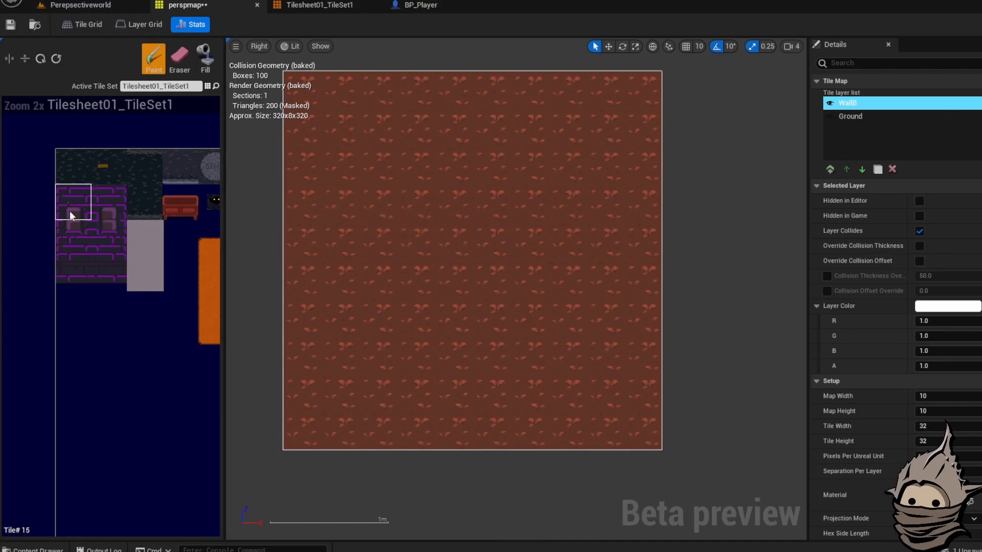
drag(68, 204, 110, 272)
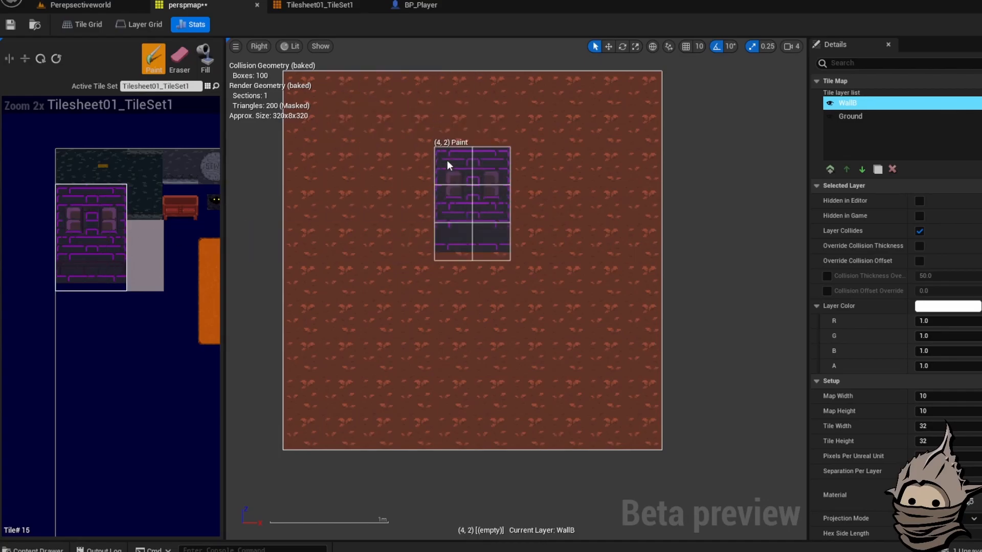
click(440, 216)
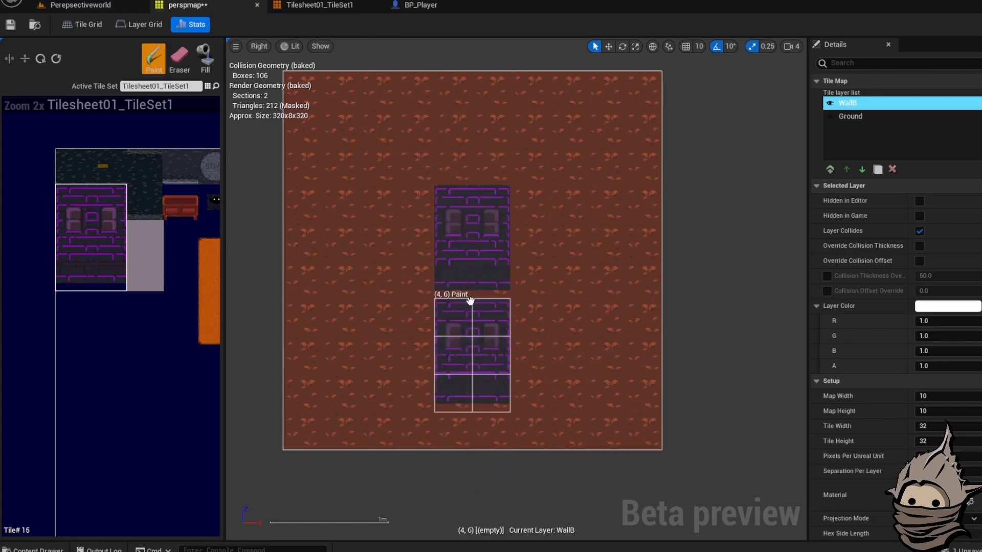
right_drag(471, 301, 458, 313)
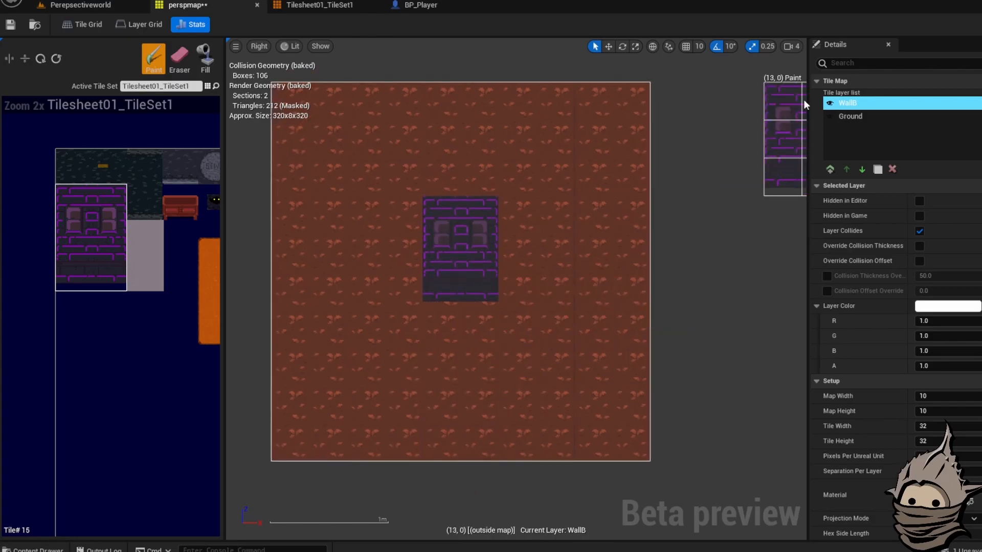
Step: Add another layer above WallB and rename it WallT
click(831, 171)
right_click(856, 107)
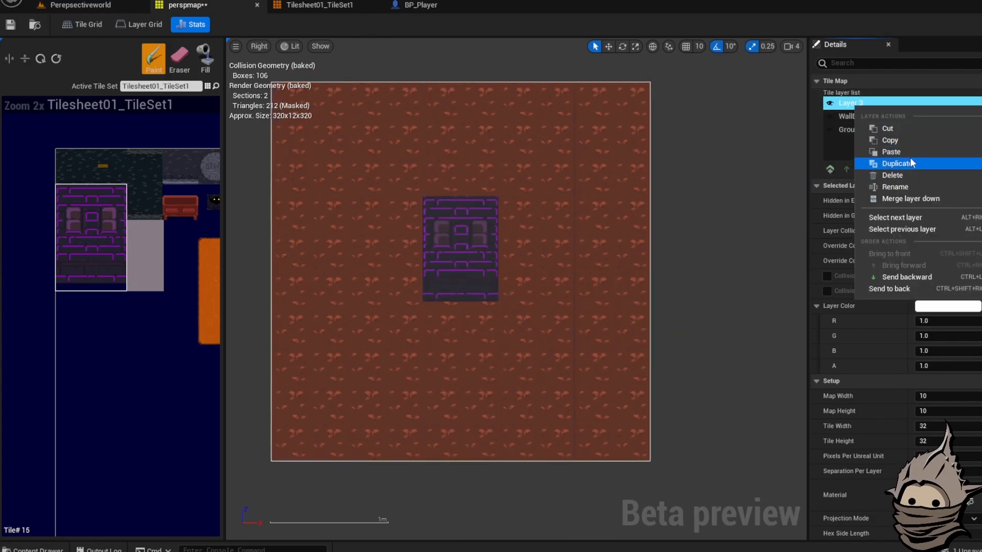
click(895, 188)
text(WallT)
key(Return)
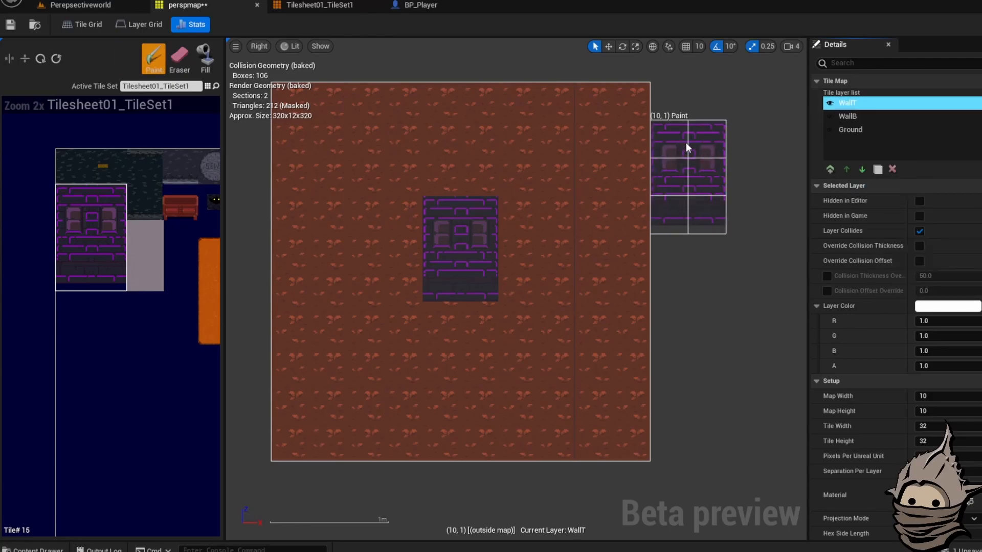
Step: Paint the purple wall's top two-tile row on WallT directly above the existing wall block and save the tile map
click(453, 223)
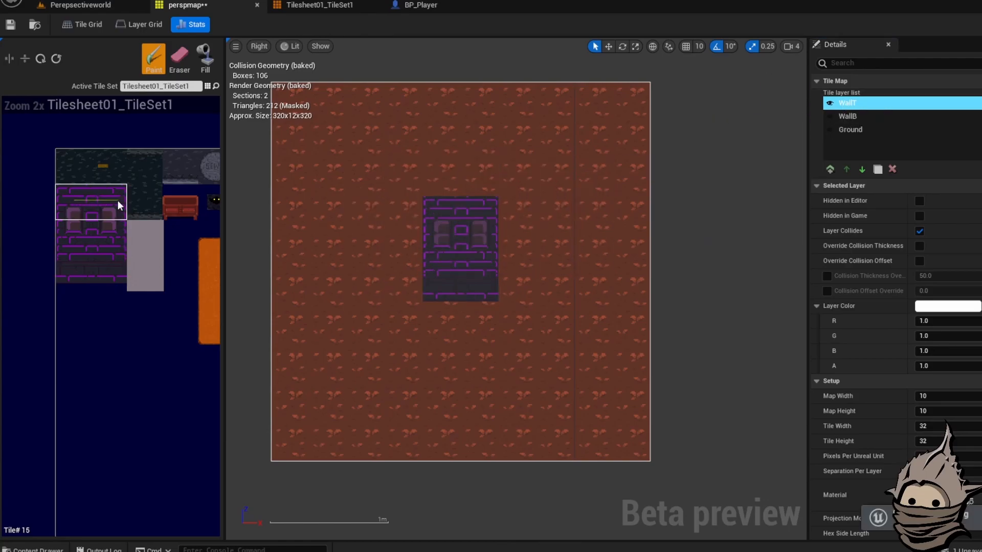
click(446, 175)
right_drag(184, 220, 116, 187)
click(8, 25)
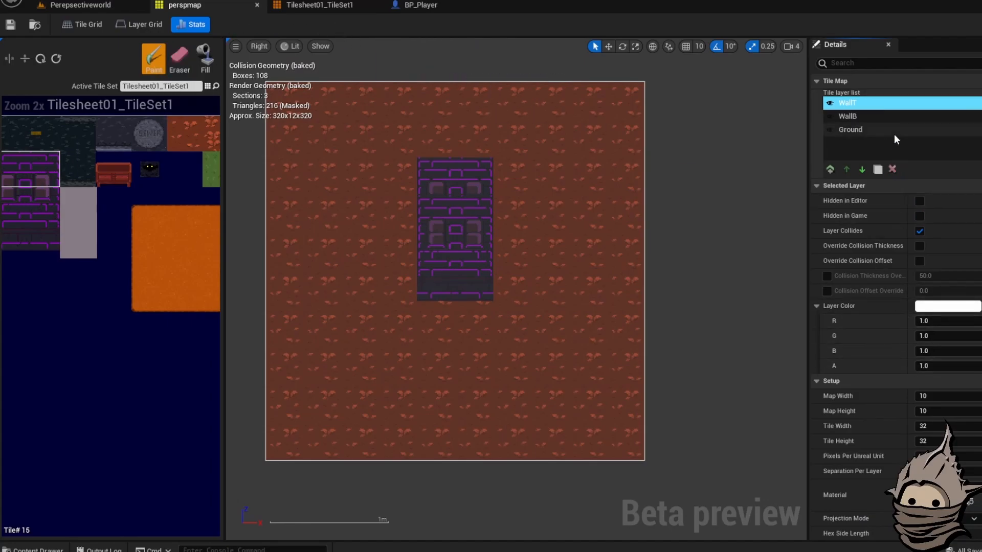
Step: Set the tile map's Separation Per Layer to 5.0
click(915, 130)
scroll(926, 353, down, 3)
click(923, 347)
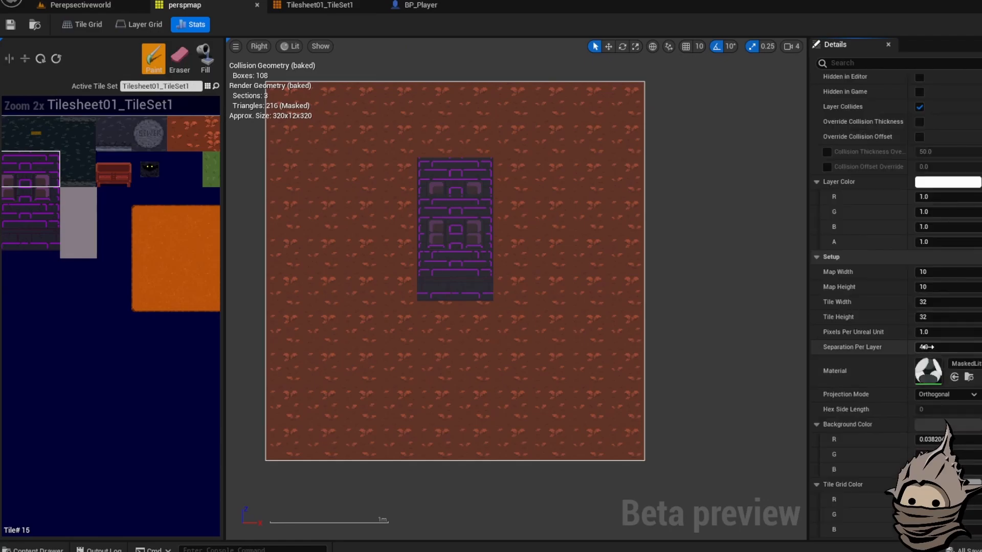
key(Return)
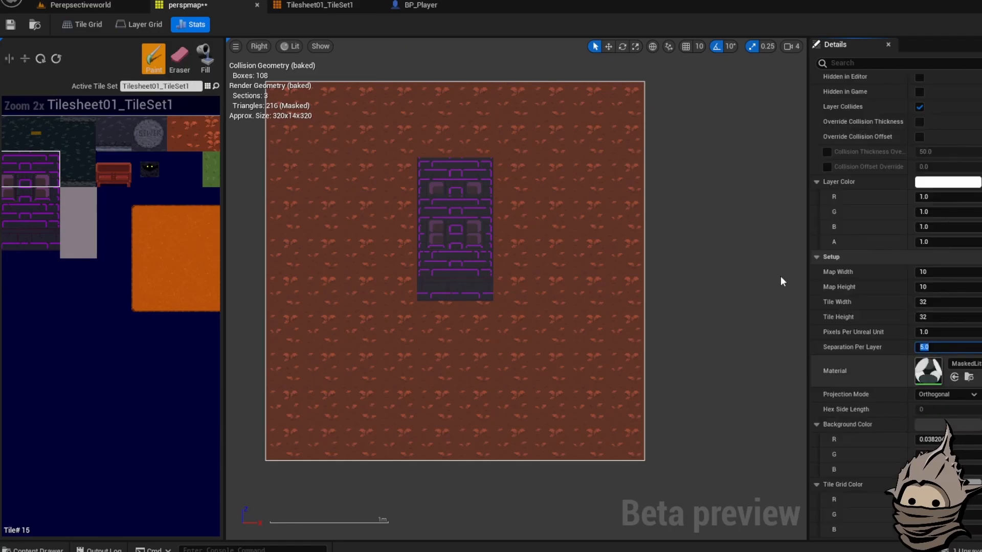
Step: Assign MaskedLitSpriteMaterial to the Sprite component of BP_Player, then compile and save the blueprint
click(393, 6)
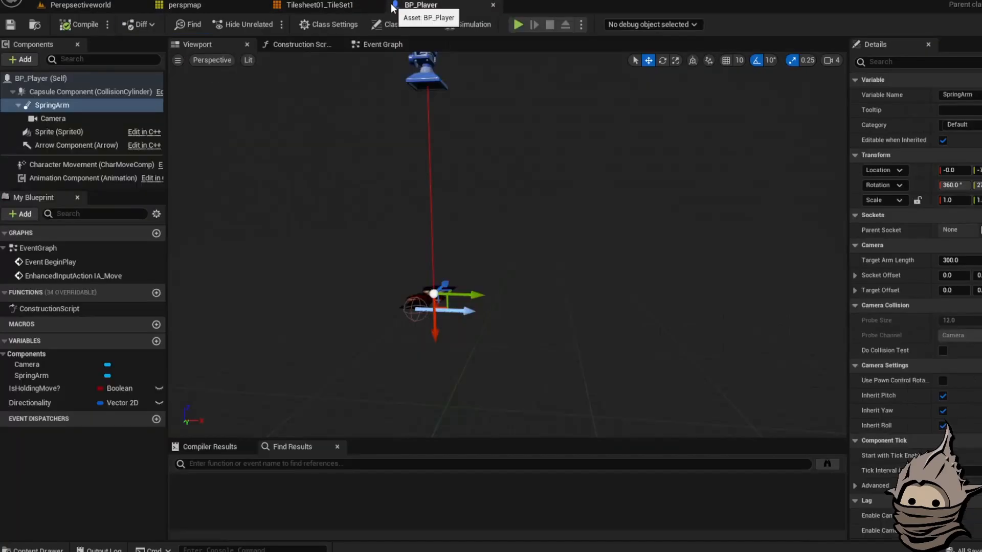
mouse_move(487, 293)
right_down()
mouse_move(468, 296)
mouse_move(495, 307)
right_up()
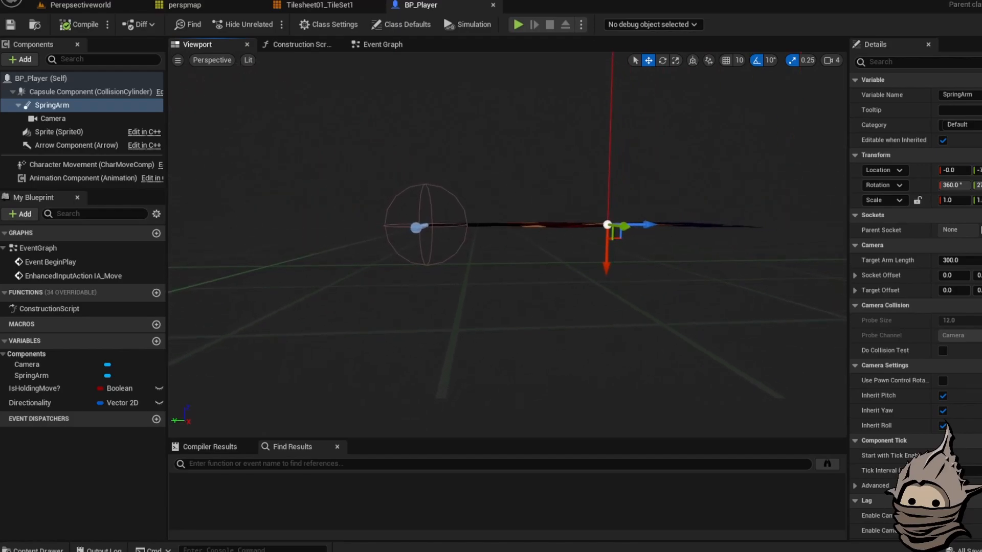
click(58, 132)
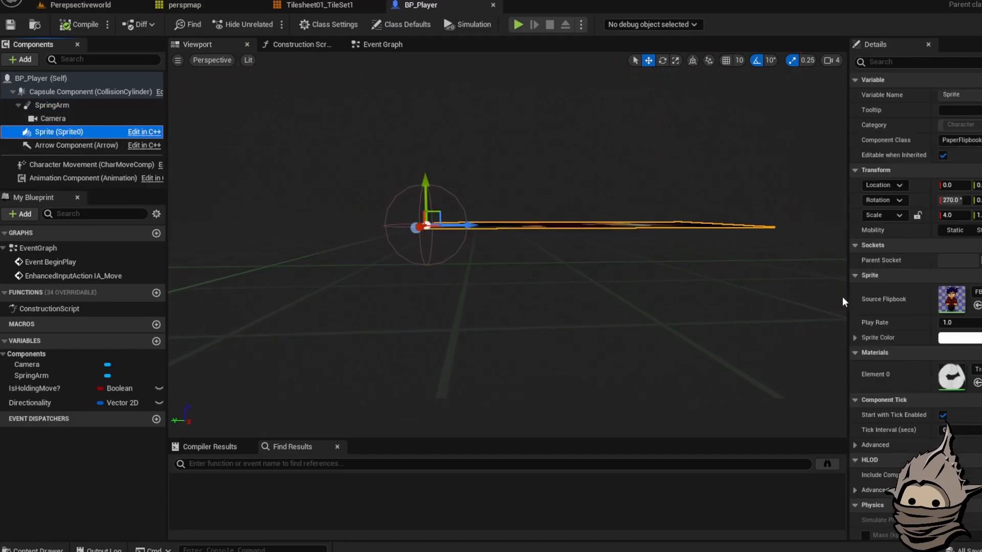
click(976, 369)
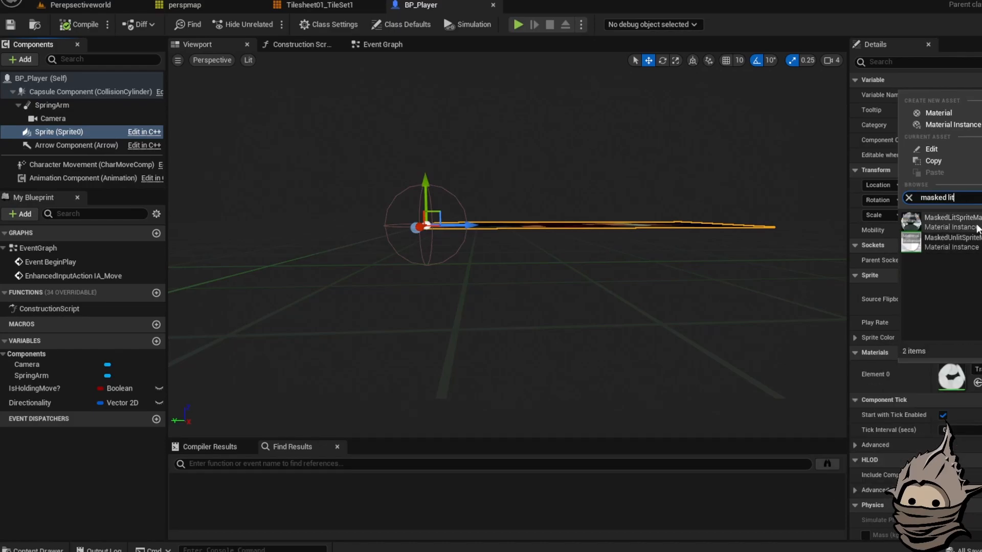
click(946, 225)
right_drag(725, 314, 725, 225)
key(F7)
key(ctrl+s)
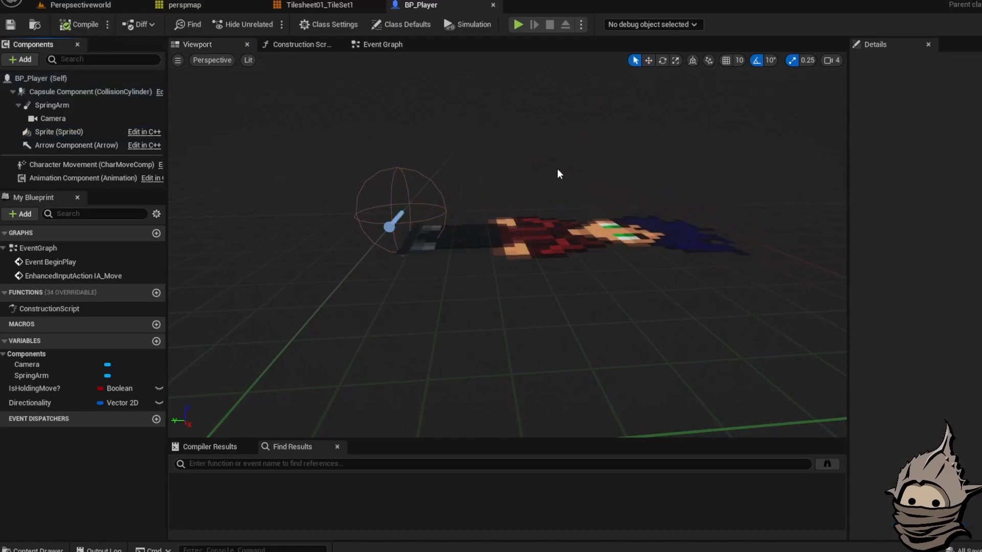
Step: Lower BP_Player's Sprite component from the capsule's centre towards its base
scroll(543, 171, down, 5)
click(557, 241)
key(w)
mouse_move(557, 240)
right_down()
mouse_move(558, 220)
mouse_move(557, 231)
right_up()
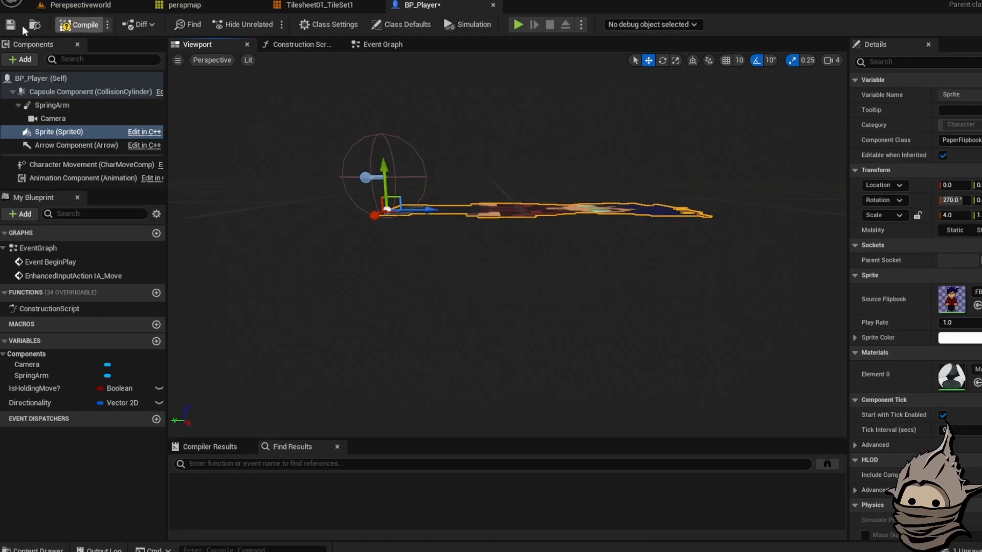
Step: Compile and save the BP_Player blueprint with the lowered sprite
click(80, 24)
click(545, 206)
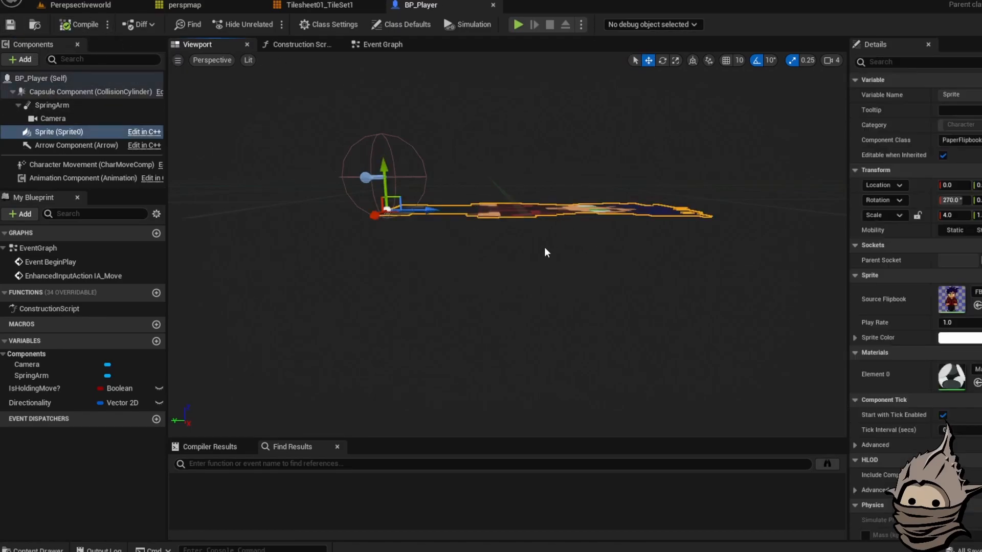
Step: Add a Player Start actor to the Perepsectiveworld level
click(81, 4)
right_drag(453, 162, 425, 153)
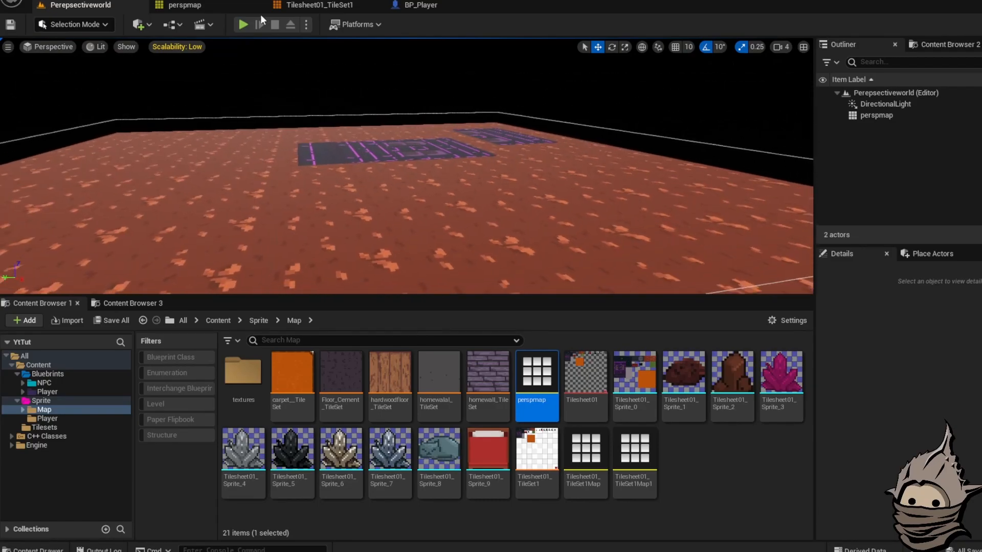
click(424, 153)
click(138, 24)
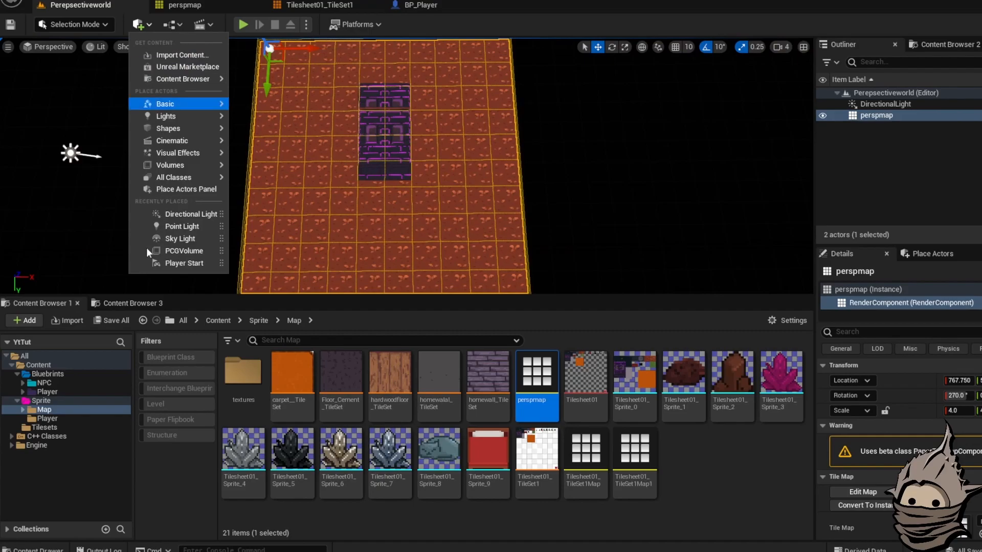
click(184, 263)
Step: Position the Player Start just above the tile map's ground, beside the purple wall
right_drag(475, 168, 391, 113)
drag(369, 59, 369, 210)
right_drag(407, 241, 491, 215)
drag(442, 104, 441, 230)
right_drag(467, 213, 429, 79)
key(w)
key(s)
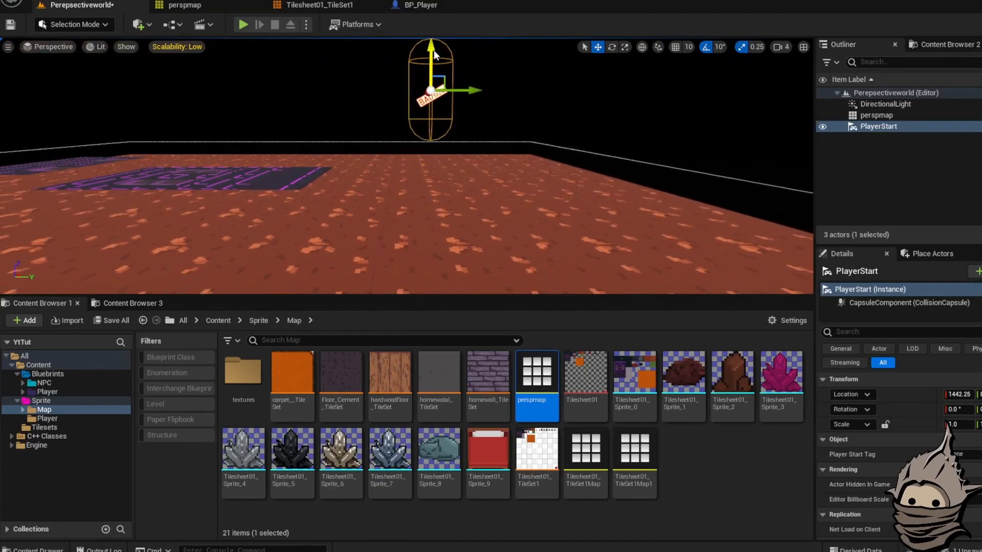
key(w)
right_drag(439, 140, 419, 151)
key(f)
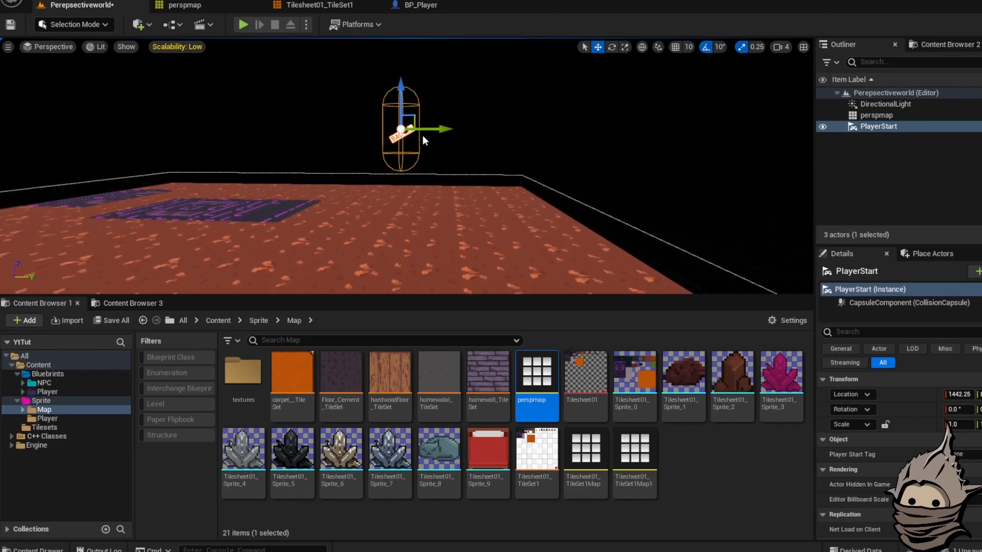
Step: Play the Perepsectiveworld level to check how the camera frames the player, and stop the session
click(317, 9)
click(197, 10)
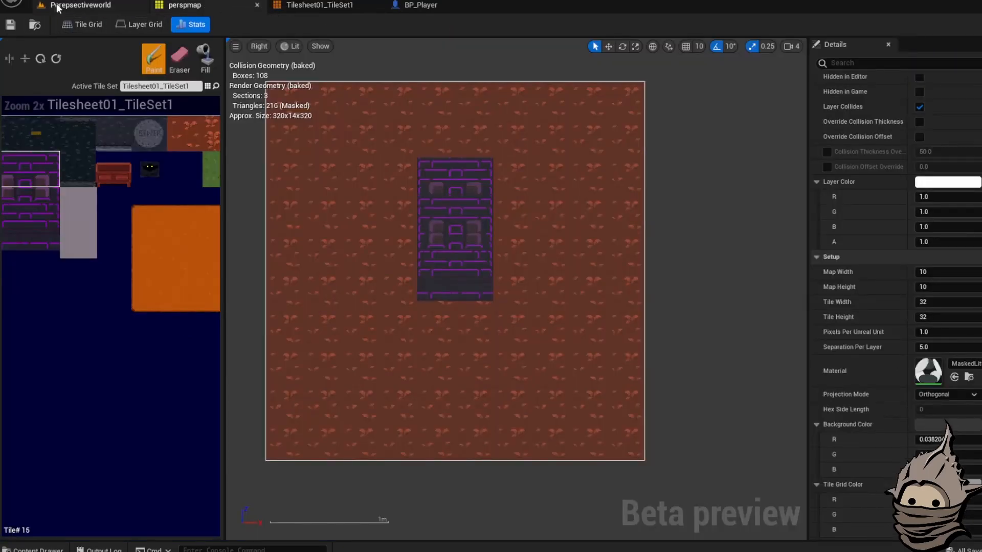
click(82, 6)
click(244, 24)
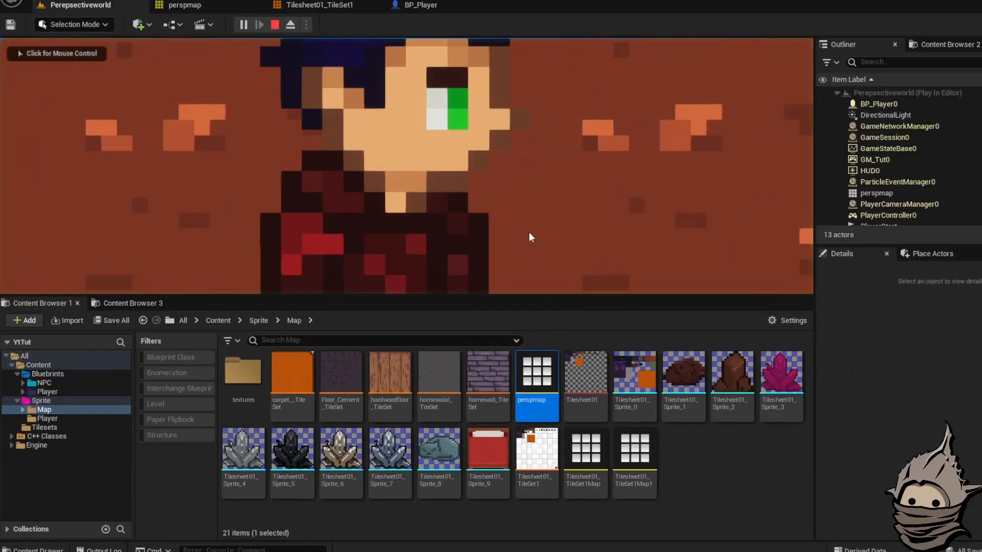
key(Escape)
Step: In BP_Player, set the SpringArm's Target Arm Length to 7000.0 and compile the blueprint
click(420, 5)
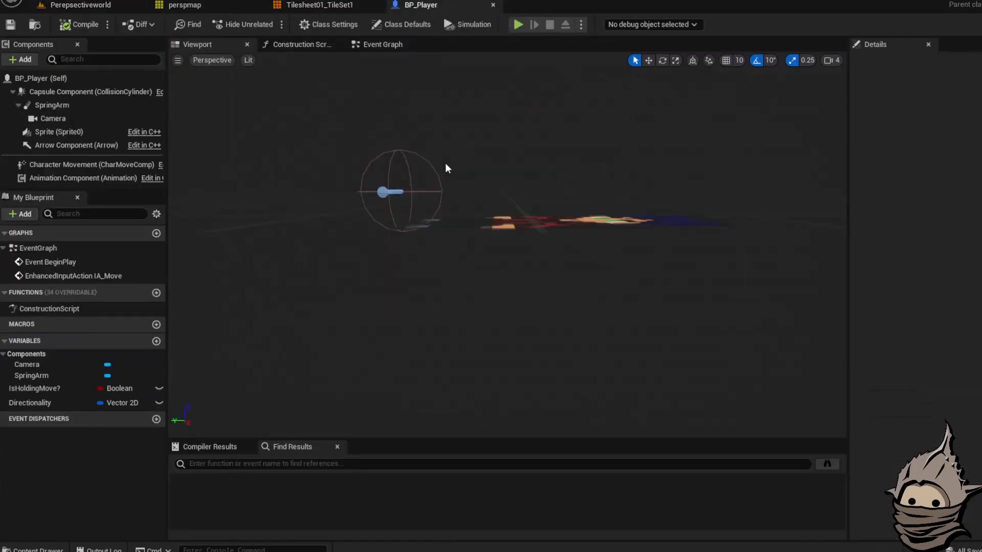
scroll(445, 169, down, 3)
click(503, 212)
drag(502, 211, 512, 258)
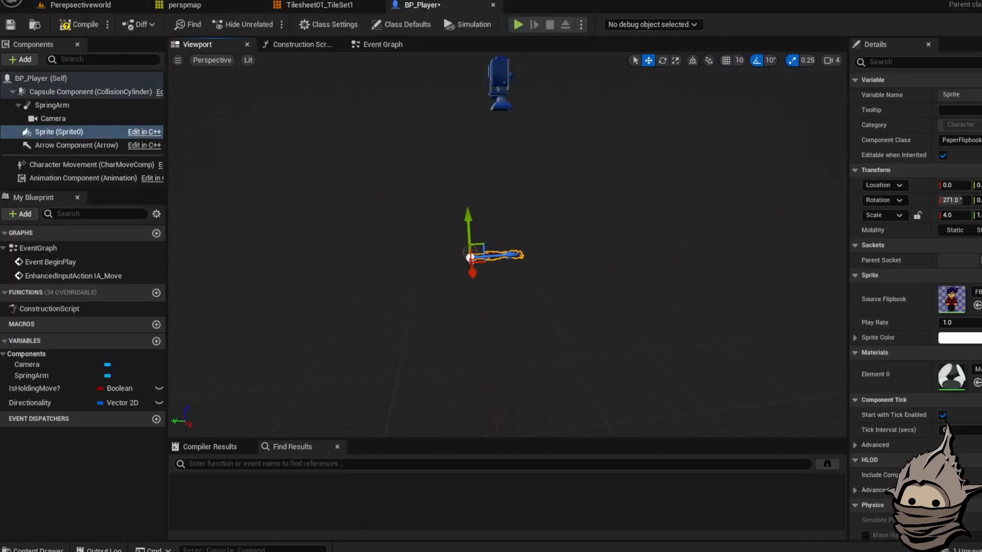
click(54, 118)
click(51, 105)
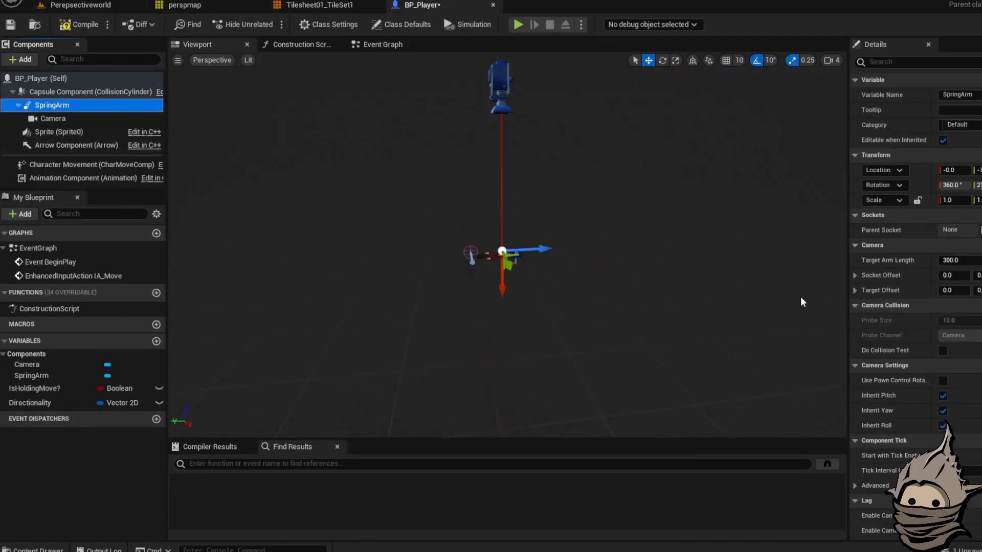
click(954, 259)
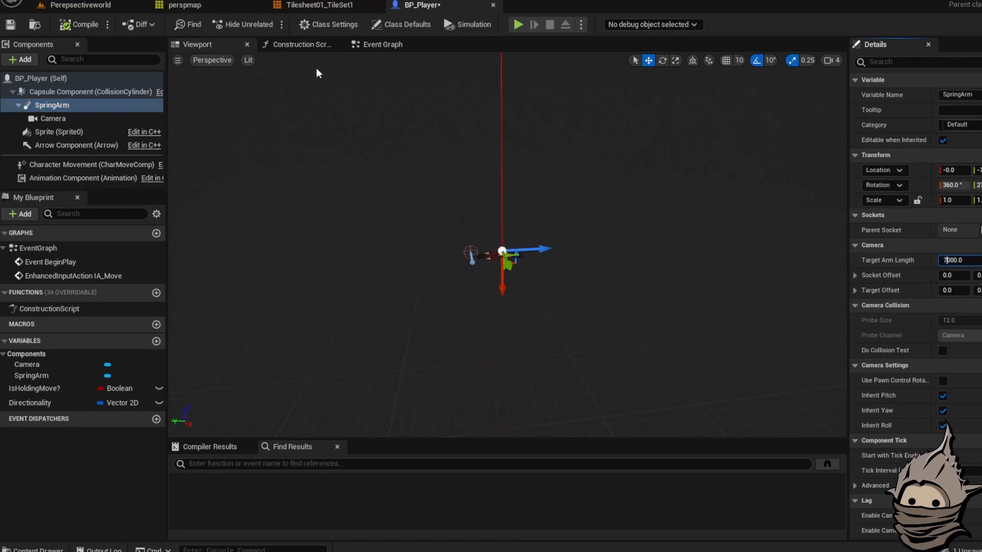
click(82, 24)
Step: Play the level to check the camera distance while moving the player, and stop the session
click(517, 24)
click(679, 302)
key(w)
key(a)
key(Escape)
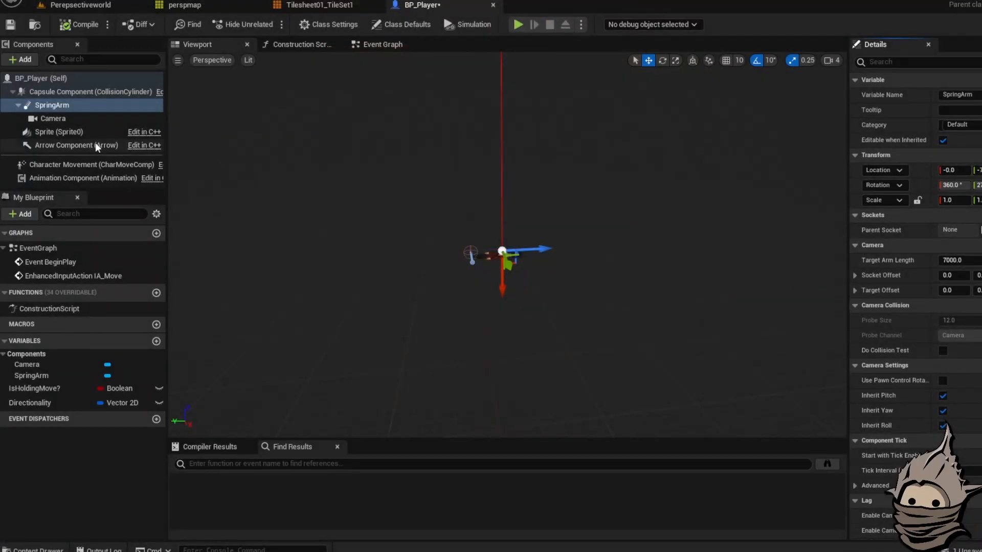
Step: Set the Camera component's Field Of View to 15.0° and start playing the level
click(53, 118)
click(949, 275)
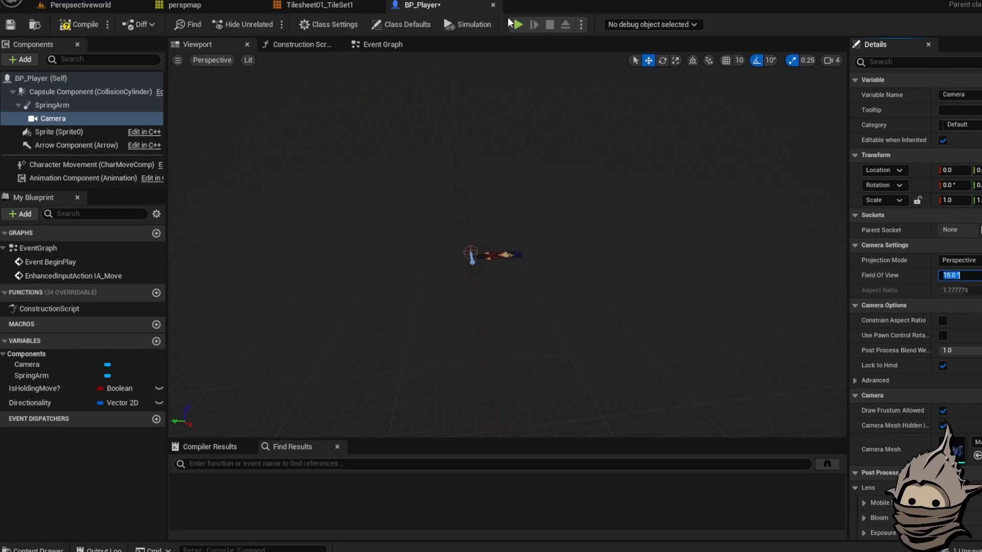
click(518, 24)
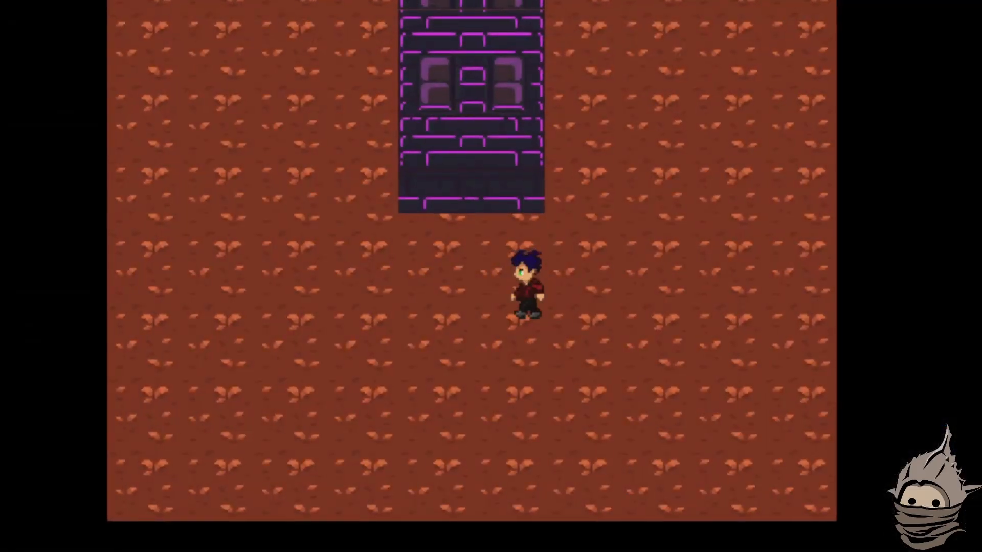
Step: Walk the player around the ground and across the purple wall to test movement and collision, and stop the session
key(a)
key(a)
key(w)
key(d)
key(s)
key(a)
key(d)
key(d)
key(w)
key(s)
key(a)
key(w)
key(d)
key(a)
key(s)
key(d)
key(w)
key(a)
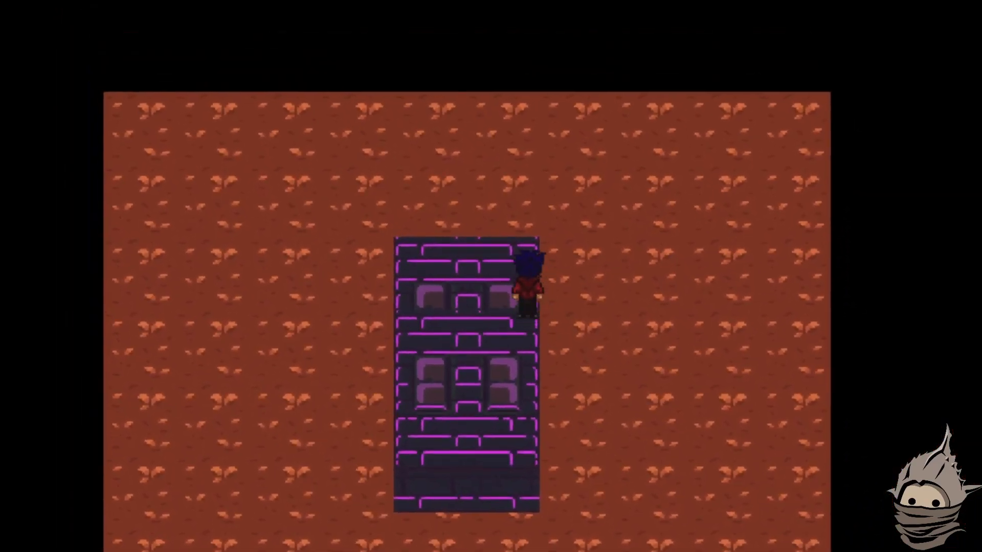
key(s)
key(a)
key(w)
key(a)
key(d)
key(a)
key(d)
key(a)
key(d)
key(a)
key(a)
key(s)
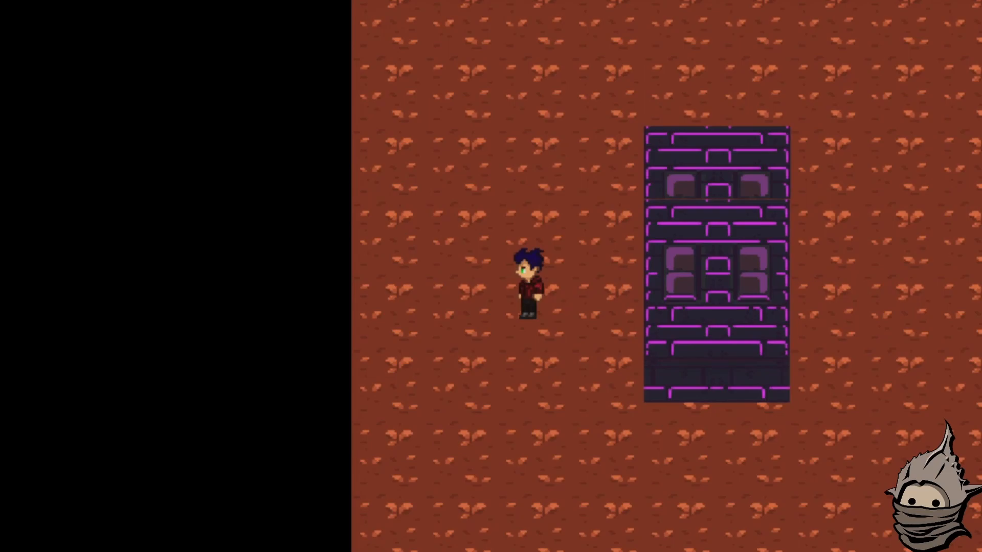
key(a)
key(Escape)
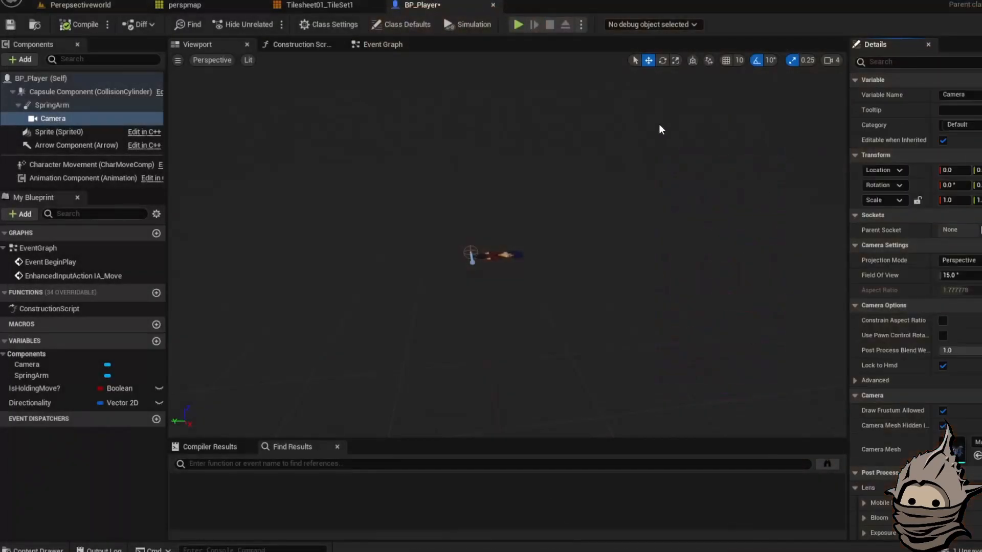
Step: Enable the collision thickness override on perspmap's Ground layer, set it to 1.0, and save the tile map
click(300, 4)
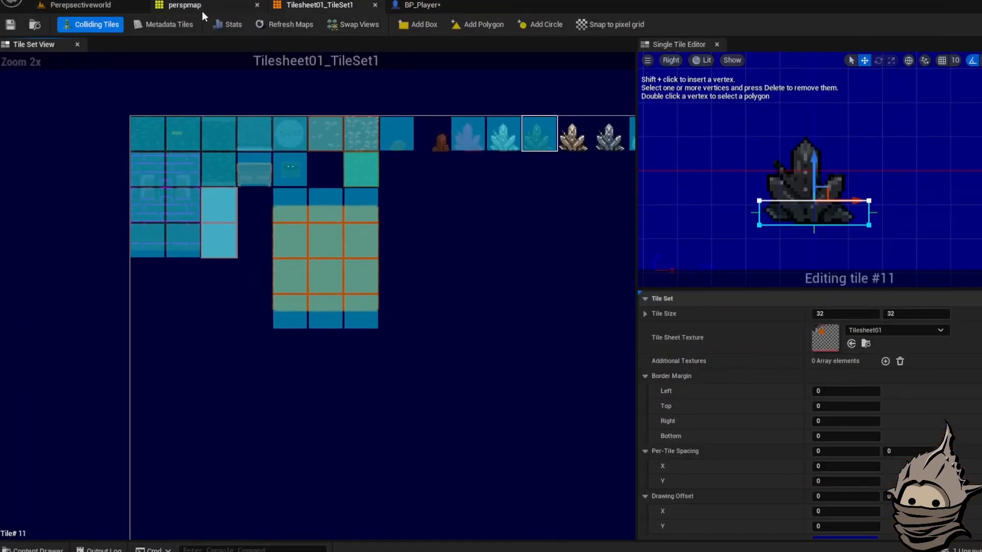
click(185, 5)
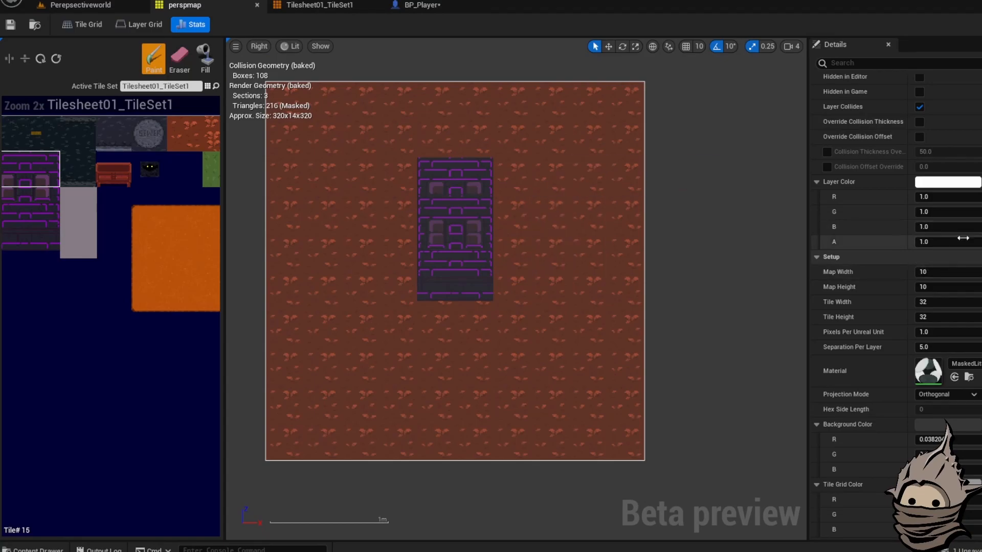
scroll(952, 317, down, 2)
scroll(953, 310, up, 5)
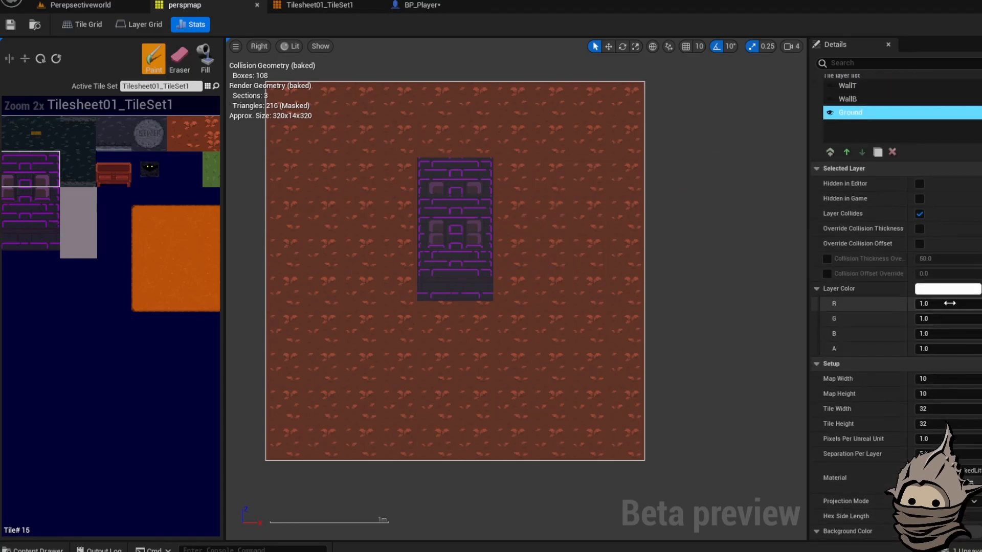
click(853, 131)
click(828, 276)
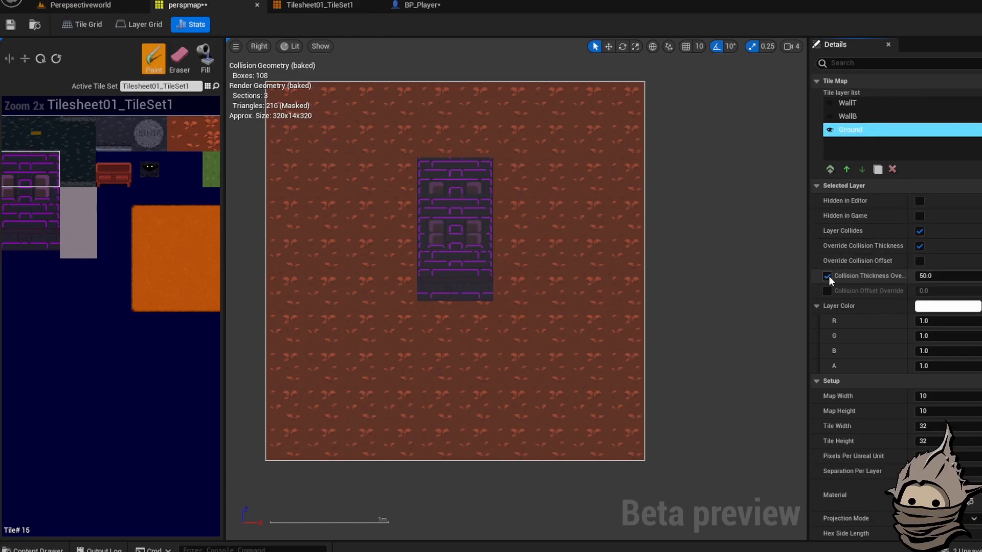
click(11, 24)
Step: Examine the Player Start capsule's height above the ground in the level
click(79, 5)
mouse_move(278, 131)
right_down()
mouse_move(279, 87)
mouse_move(278, 132)
right_up()
right_drag(400, 155, 390, 105)
key(s)
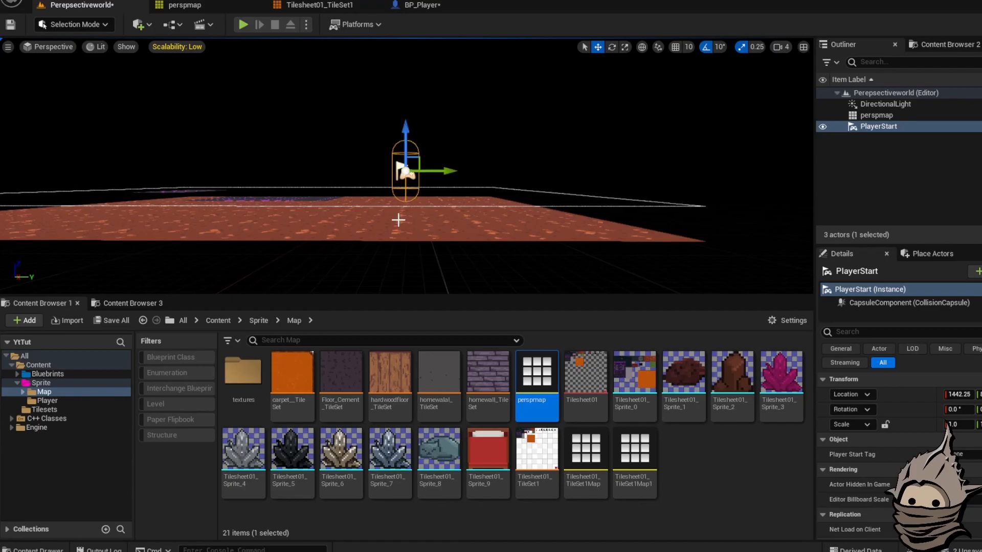
scroll(401, 207, up, 10)
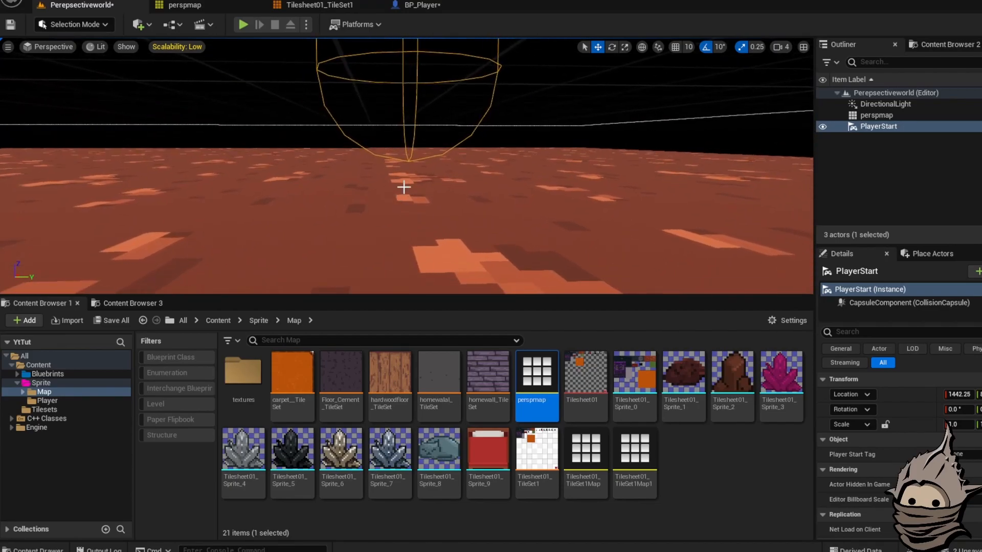
key(f)
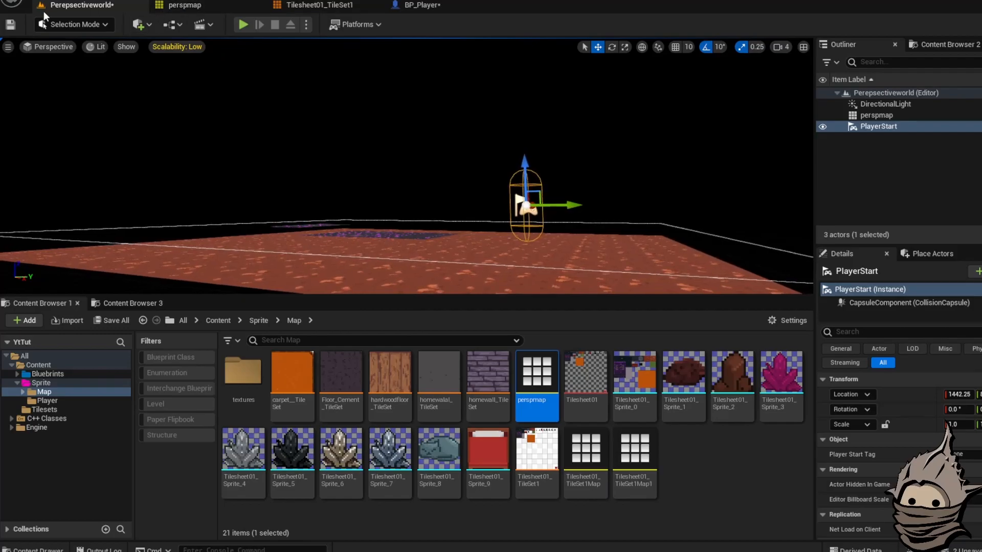
Step: Save BP_Player and play the level, walking the player up to the purple wall to test collision
click(418, 6)
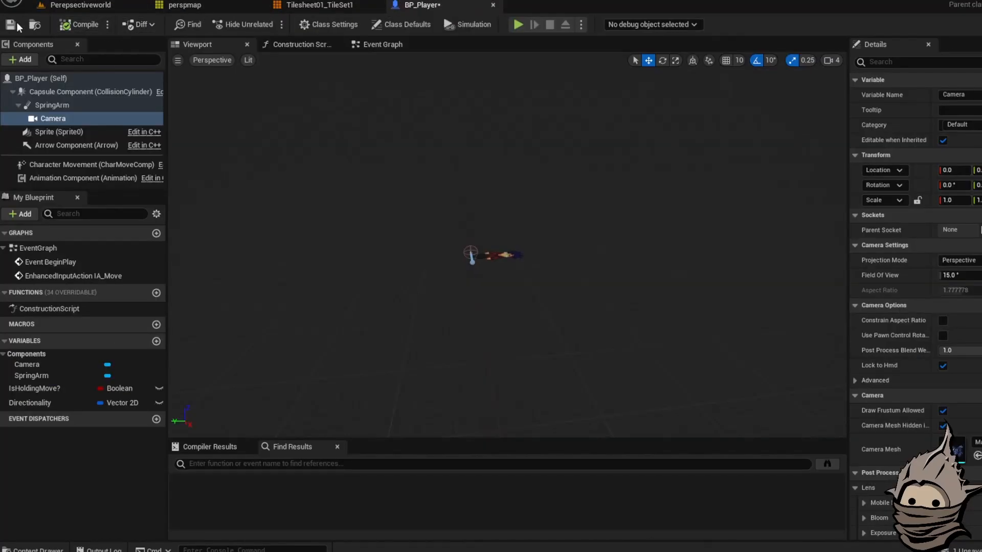
click(518, 24)
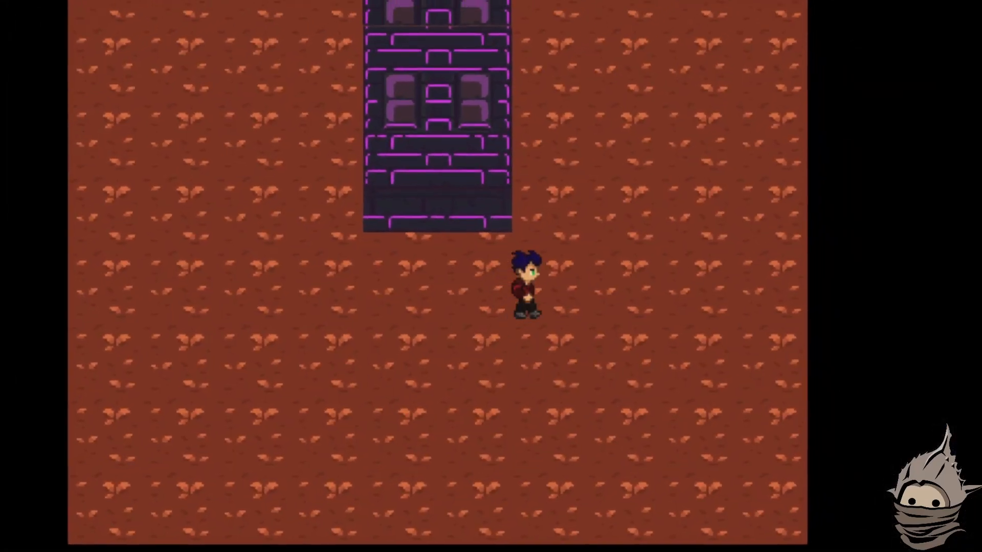
key(a)
key(d)
key(w)
key(a)
key(w)
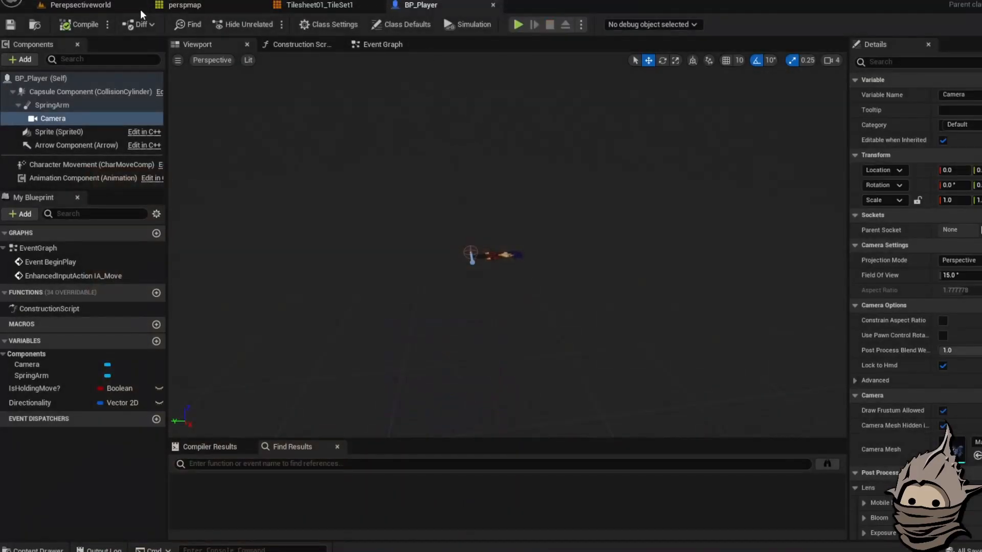
Step: Shrink the collision boxes of wall tiles 15 and 16 in Tilesheet01_TileSet1 to matching strips along their bottom edges, and save the tile set
click(319, 4)
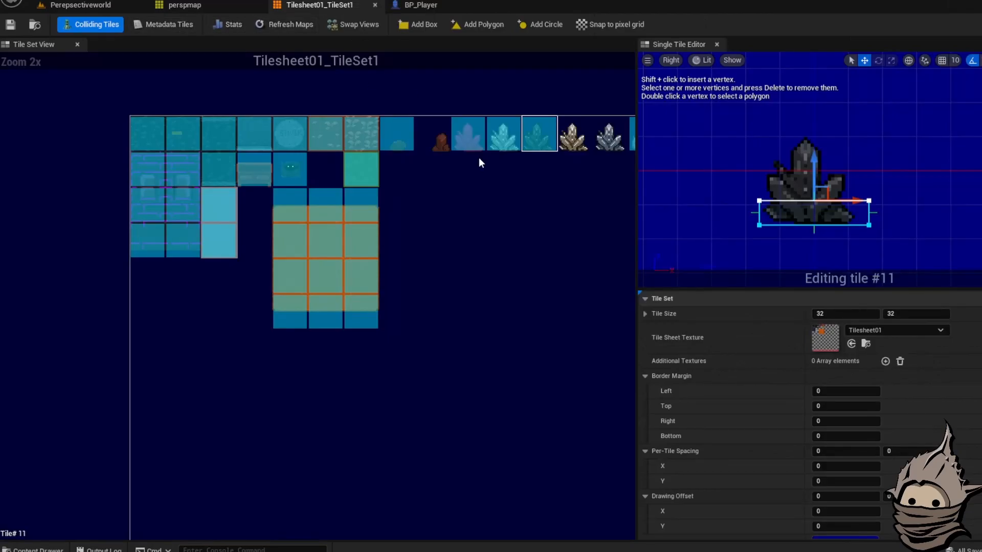
scroll(281, 208, up, 2)
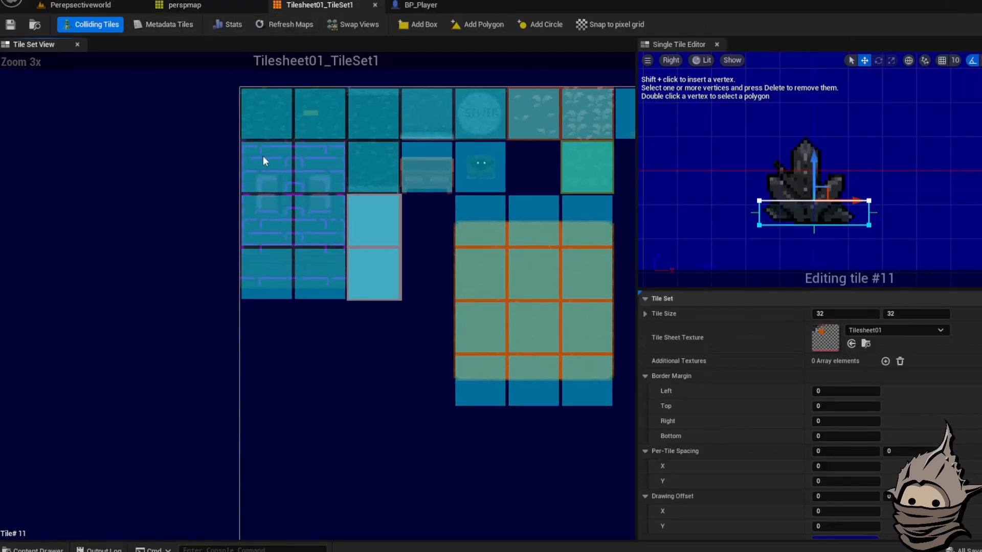
click(277, 159)
click(822, 119)
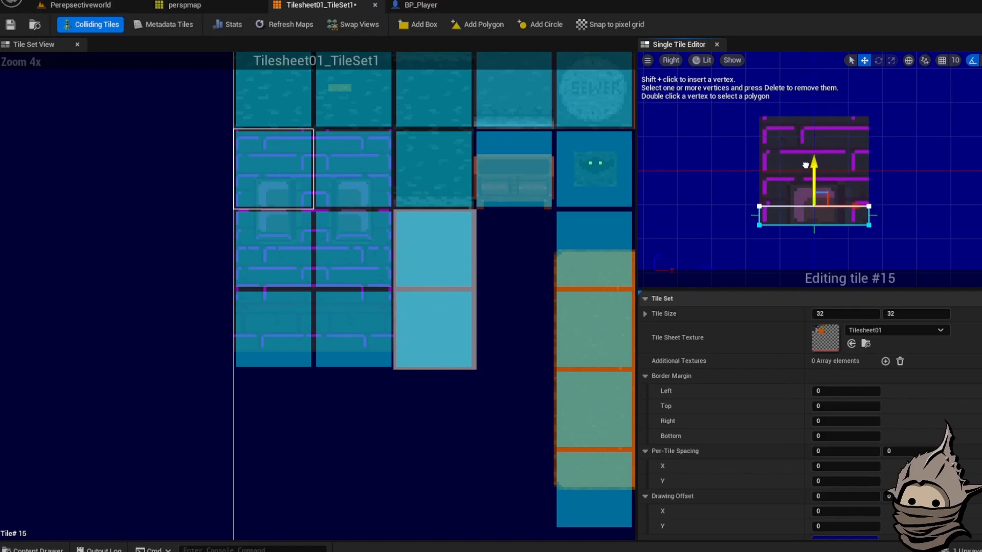
click(368, 178)
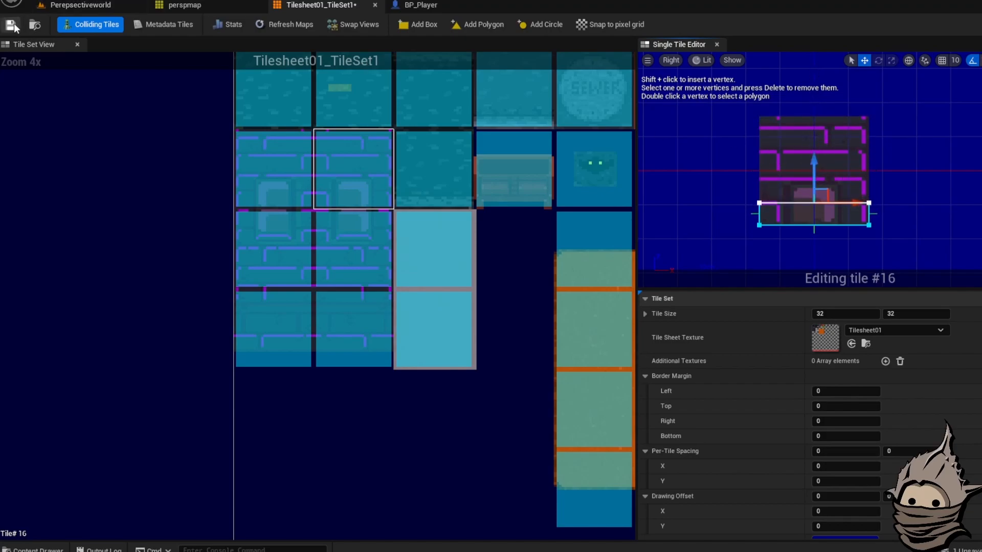
click(311, 173)
click(331, 173)
click(277, 172)
click(337, 174)
click(285, 168)
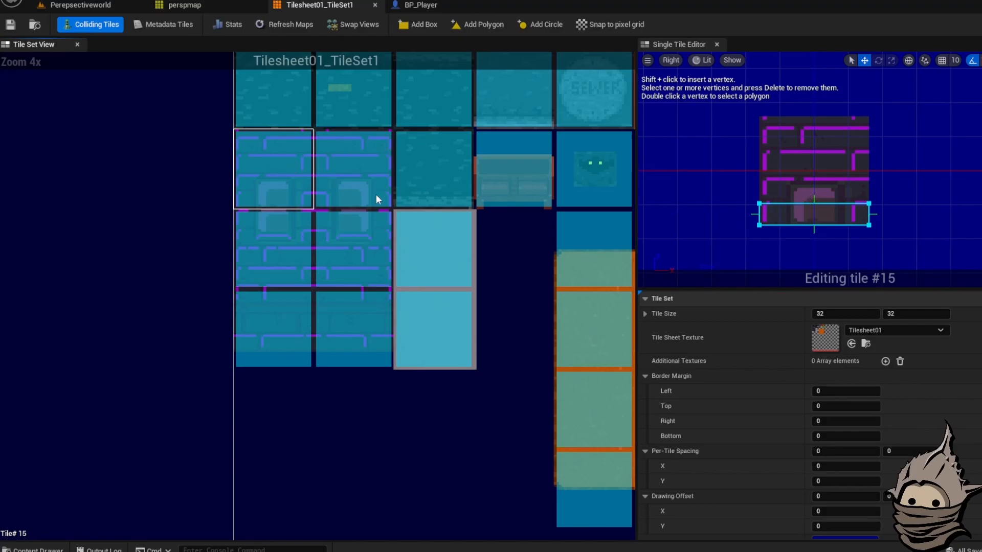
Step: Examine the wall block in perspmap and the tile map's layer and Separation Per Layer settings
click(213, 9)
scroll(461, 186, up, 1)
scroll(461, 186, down, 1)
scroll(462, 187, up, 1)
scroll(480, 215, down, 1)
scroll(498, 240, up, 2)
scroll(529, 233, down, 2)
right_drag(526, 232, 552, 225)
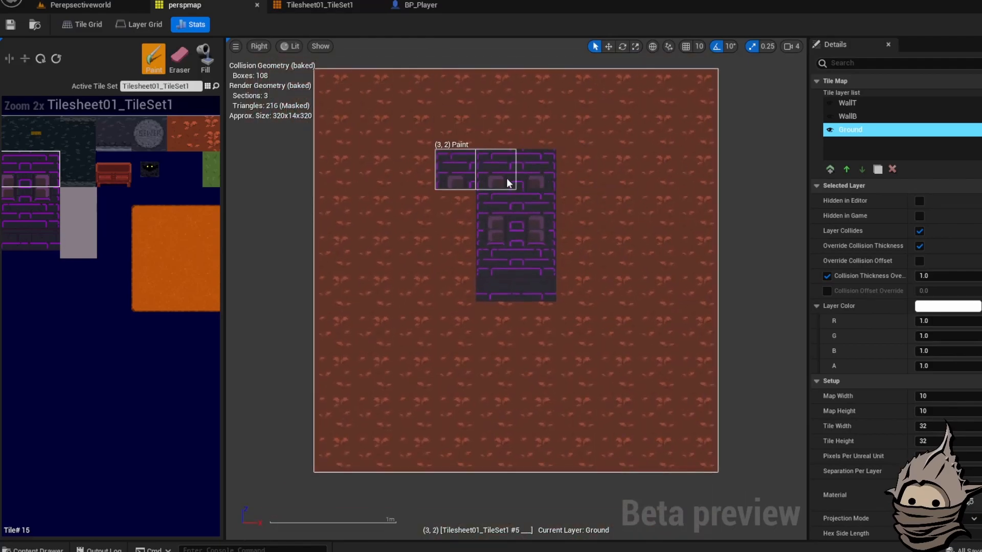
scroll(927, 366, down, 1)
scroll(926, 366, down, 2)
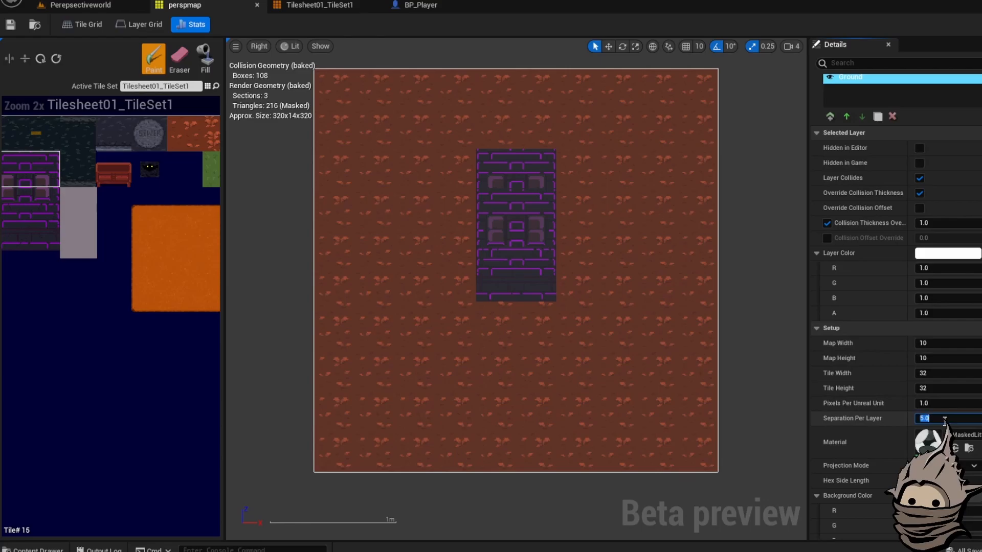
Step: Play the Perepsectiveworld level, walking the player in front of, behind and beside the purple wall to test collision and overlap, and stop the session
click(88, 7)
right_drag(328, 124, 412, 197)
key(w)
key(s)
click(238, 23)
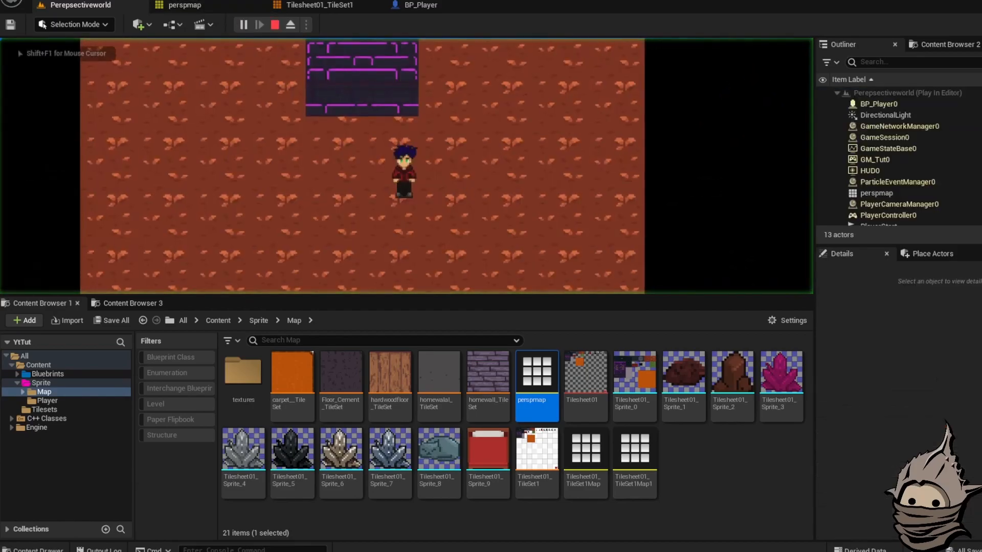
key(w)
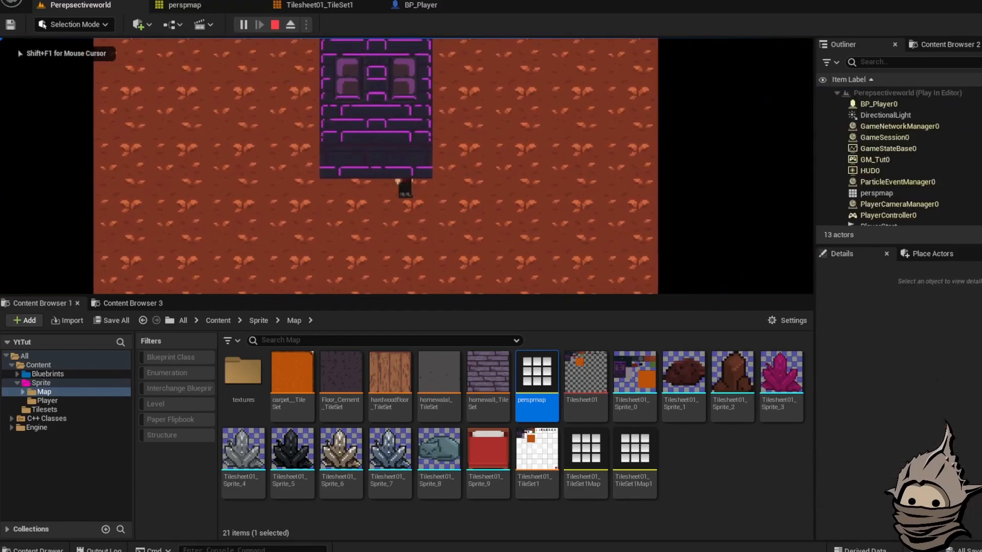
key(d)
key(a)
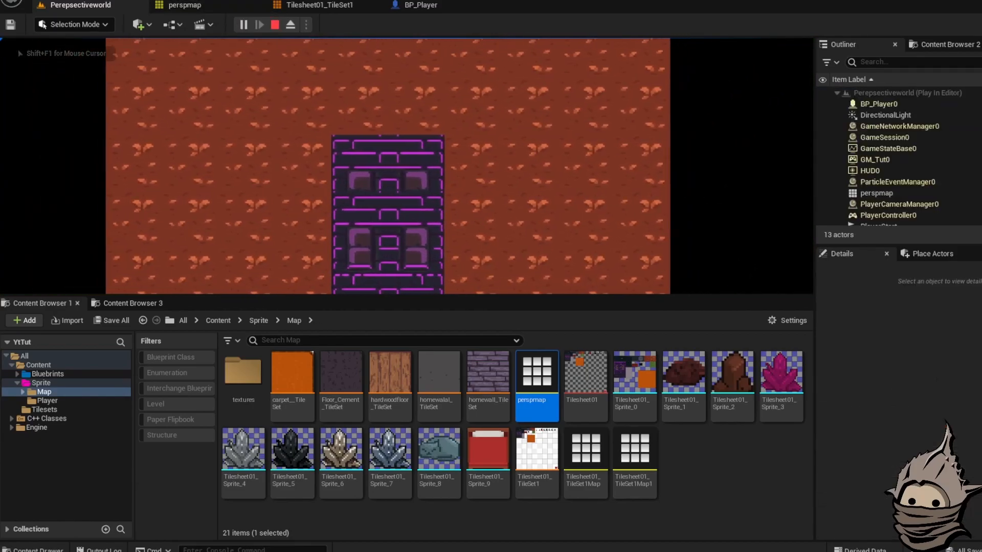
key(d)
key(w)
key(s)
key(a)
key(d)
key(a)
key(d)
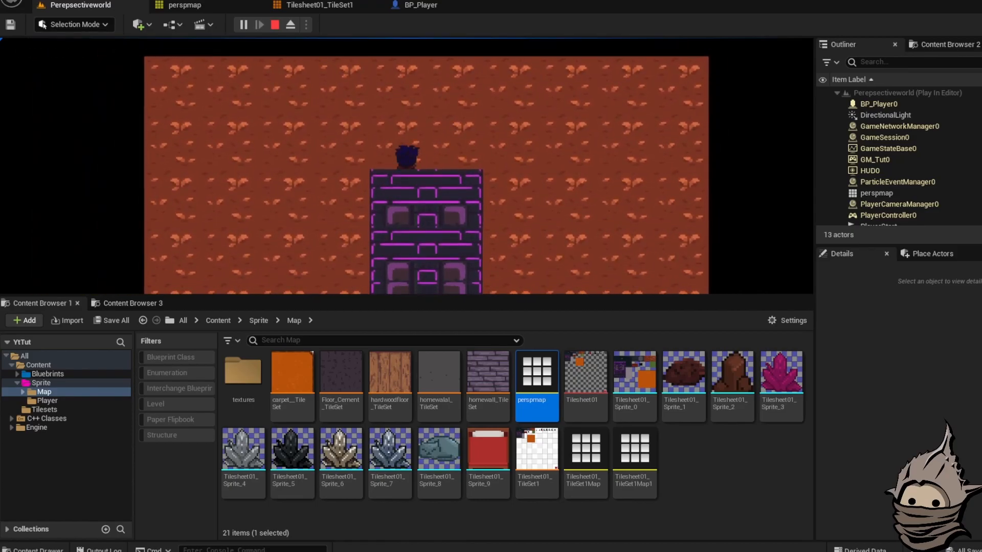
key(s)
key(d)
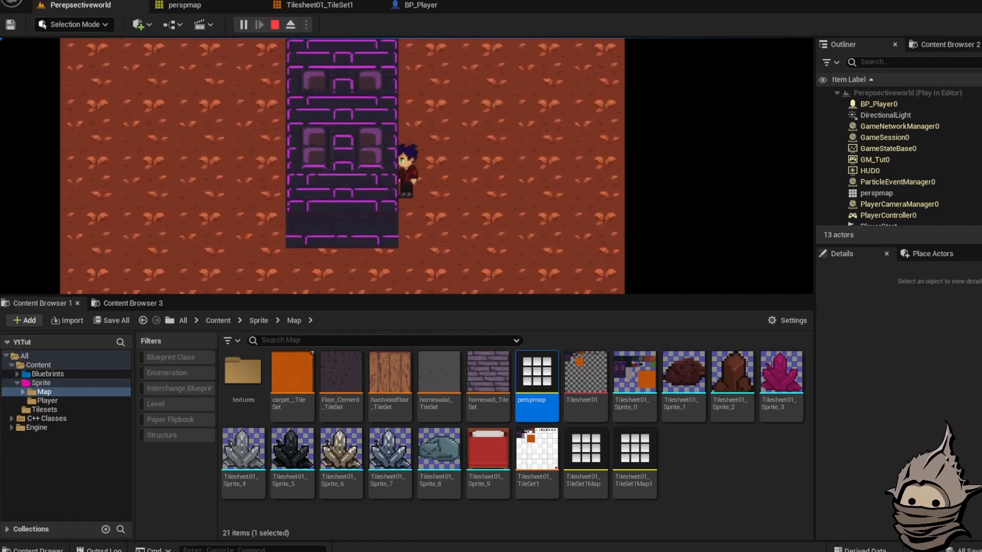
key(s)
key(a)
key(w)
key(s)
key(d)
key(a)
key(s)
key(w)
key(Escape)
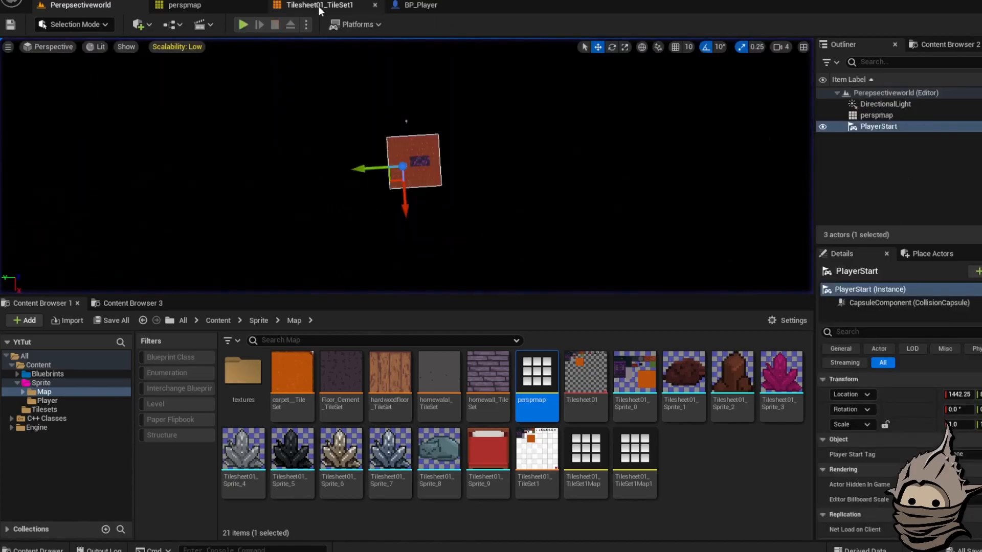
Step: Raise the player's sprite in BP_Player to the middle height of the collision capsule
click(420, 5)
click(510, 250)
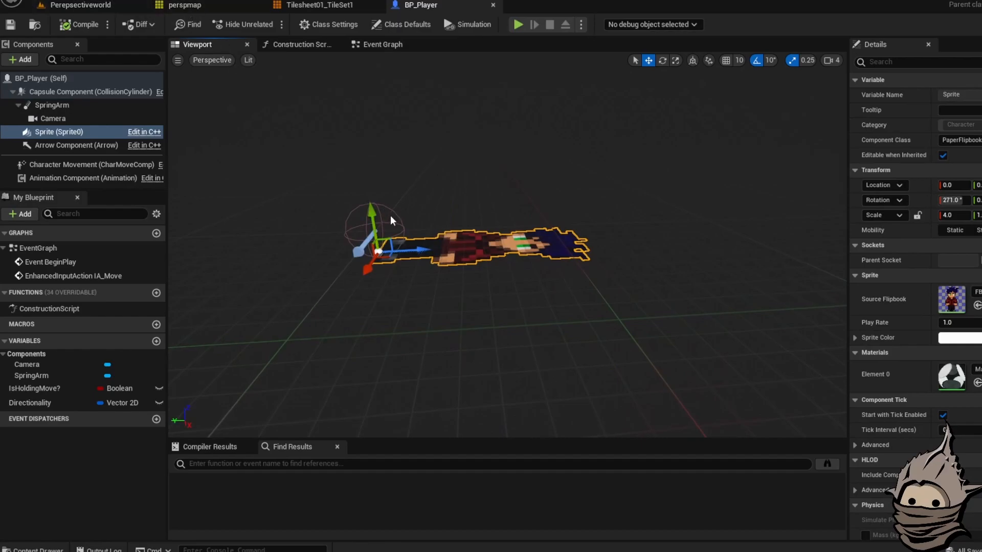
scroll(388, 221, up, 5)
drag(309, 179, 311, 125)
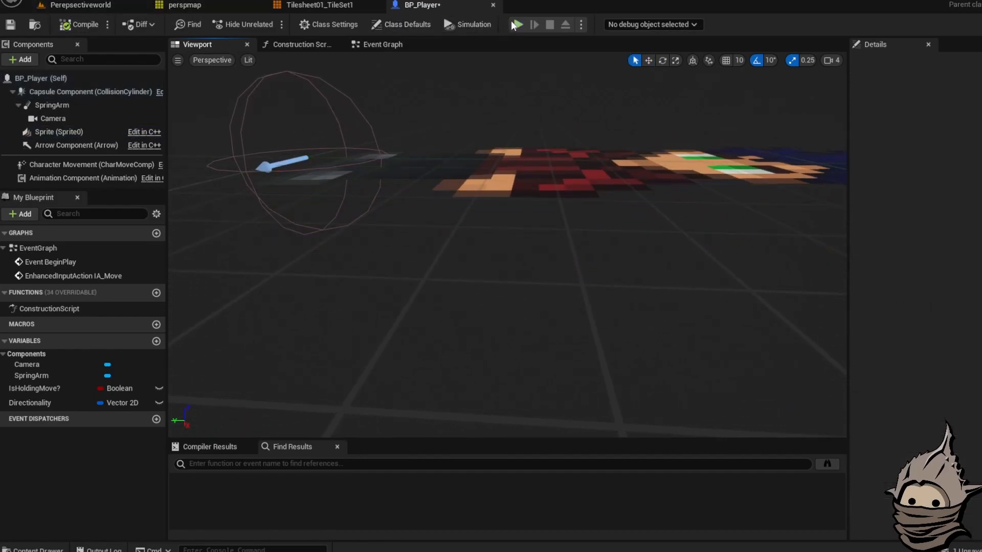
Step: Play the level from BP_Player and walk the character along the wall's base and over its upper part to check overlap and collision
click(518, 24)
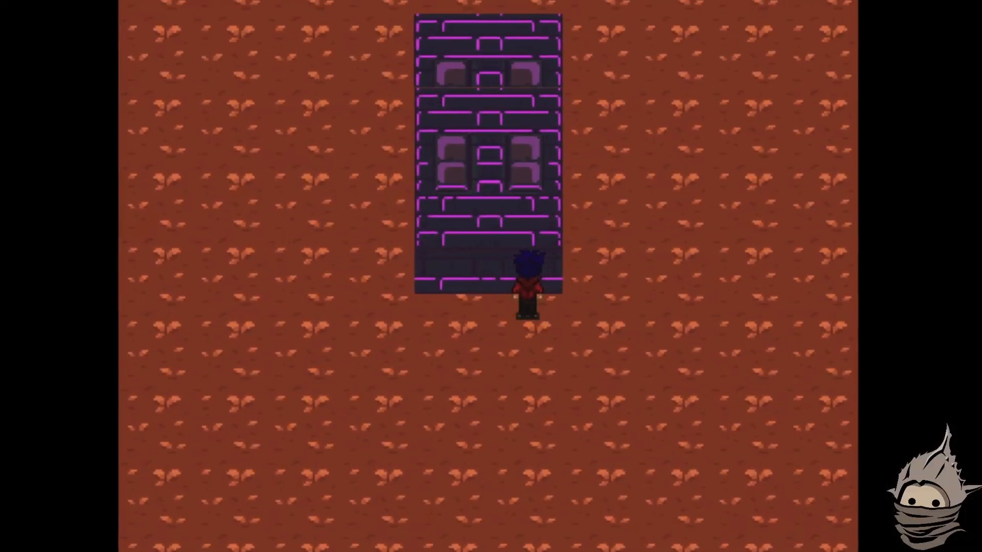
key(a)
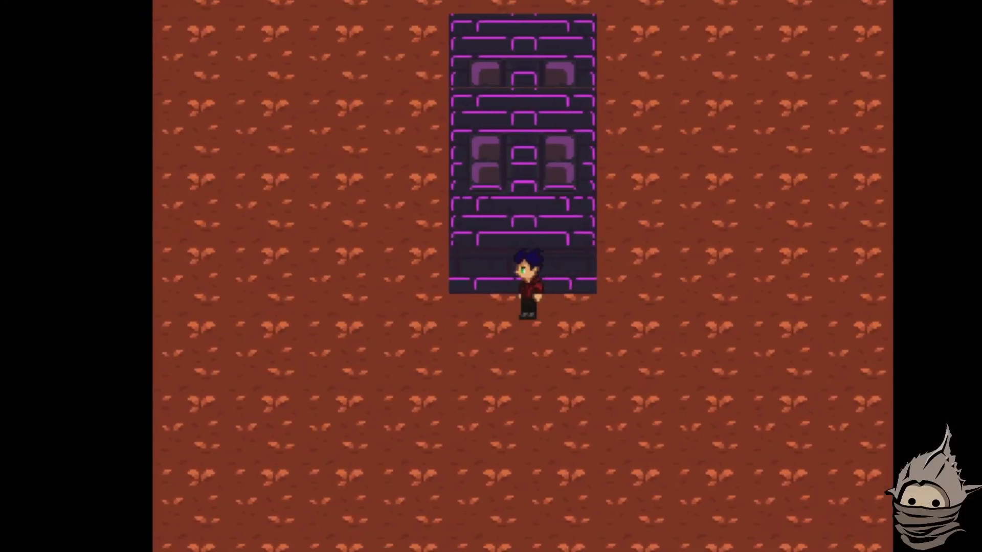
key(w)
key(w)
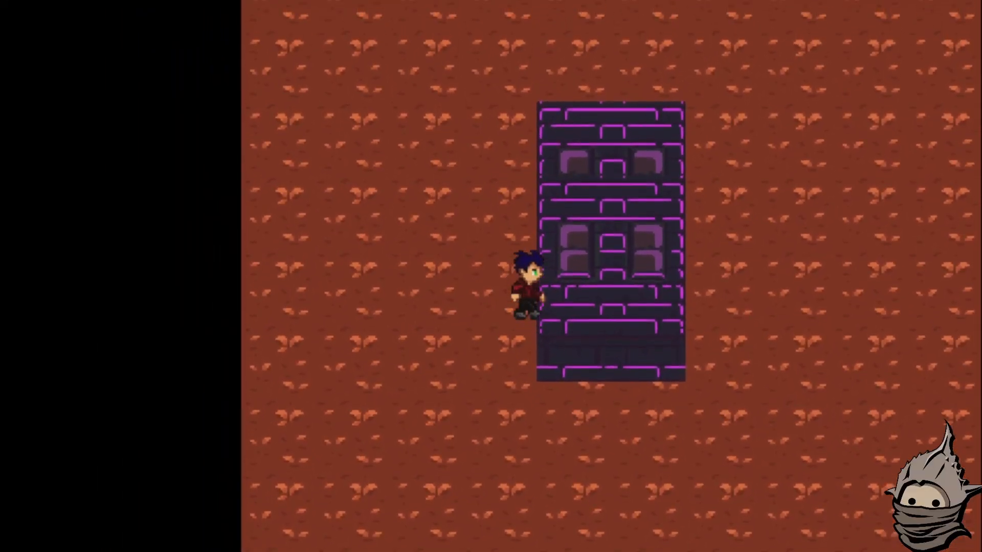
key(d)
key(a)
key(d)
key(s)
key(a)
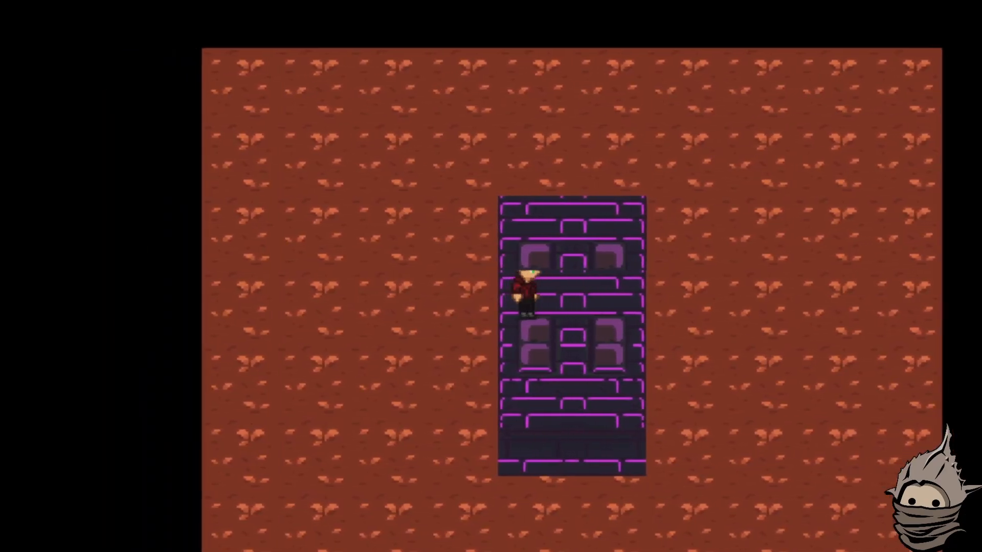
key(d)
key(a)
key(d)
key(a)
key(w)
key(d)
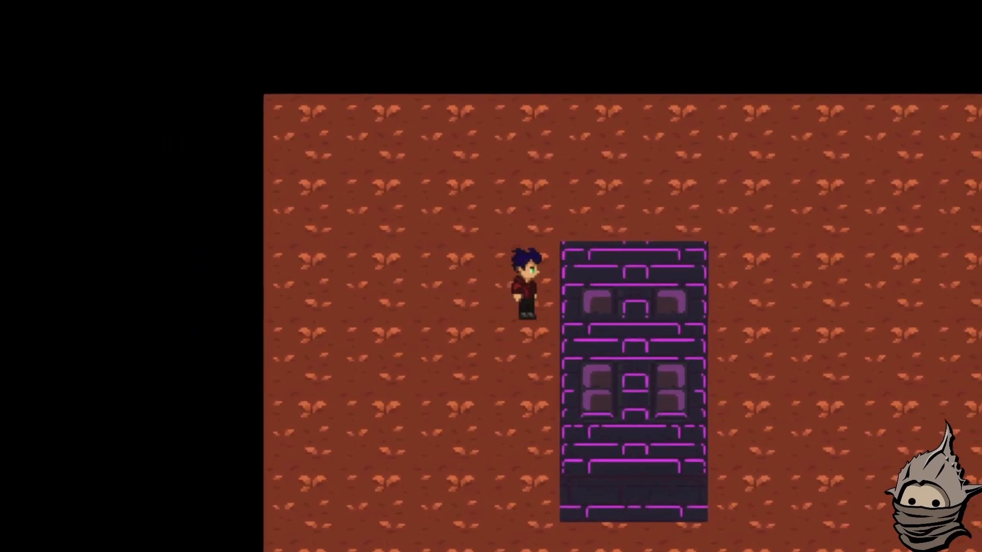
key(w)
key(a)
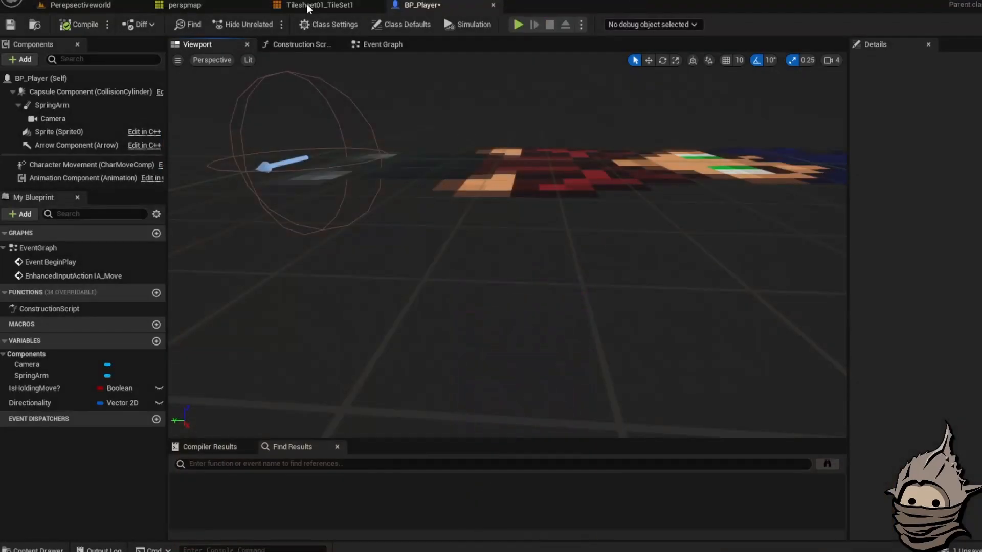
Step: Try painting the middle wall tiles 30 and 31 onto the Ground layer of perspmap at the wall's second row
click(308, 6)
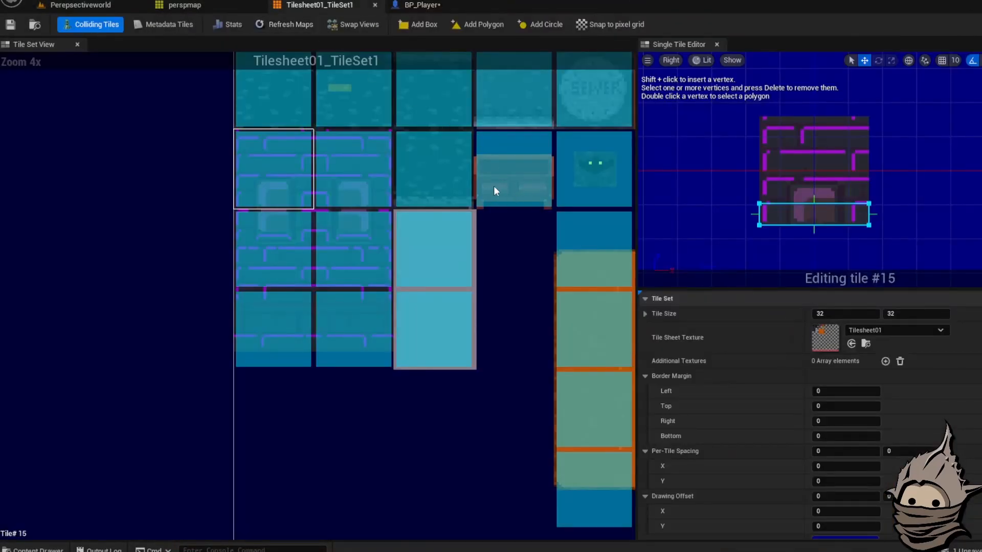
click(245, 12)
scroll(502, 204, up, 6)
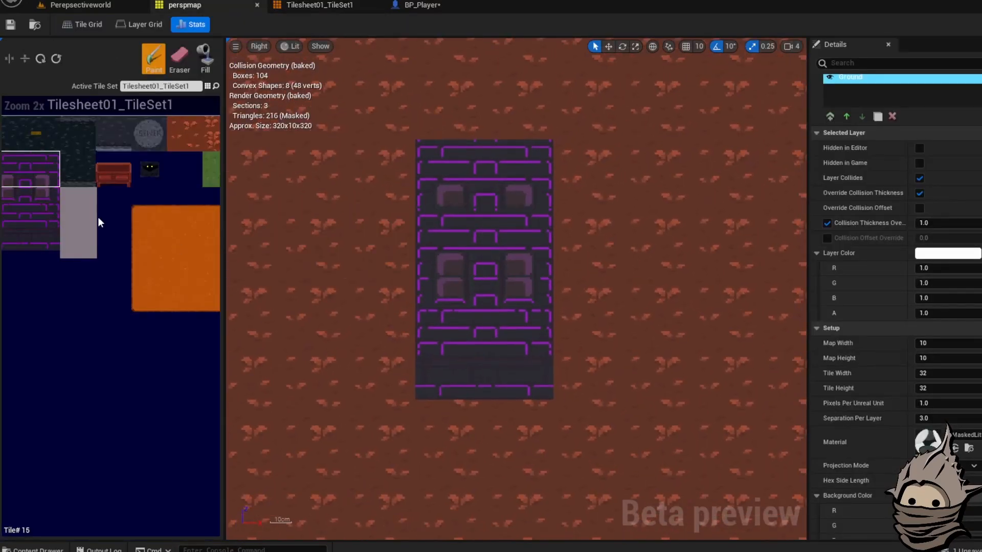
drag(11, 204, 58, 206)
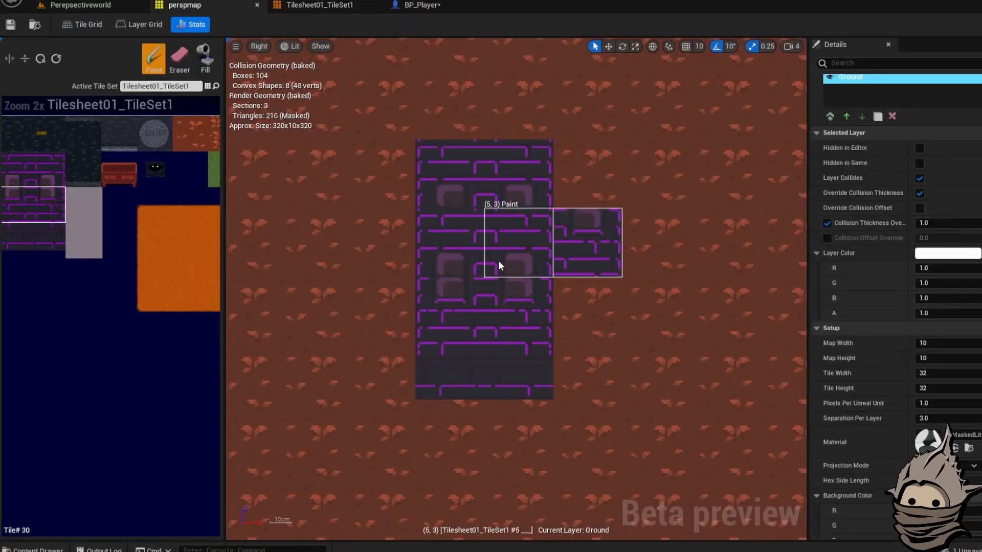
click(467, 261)
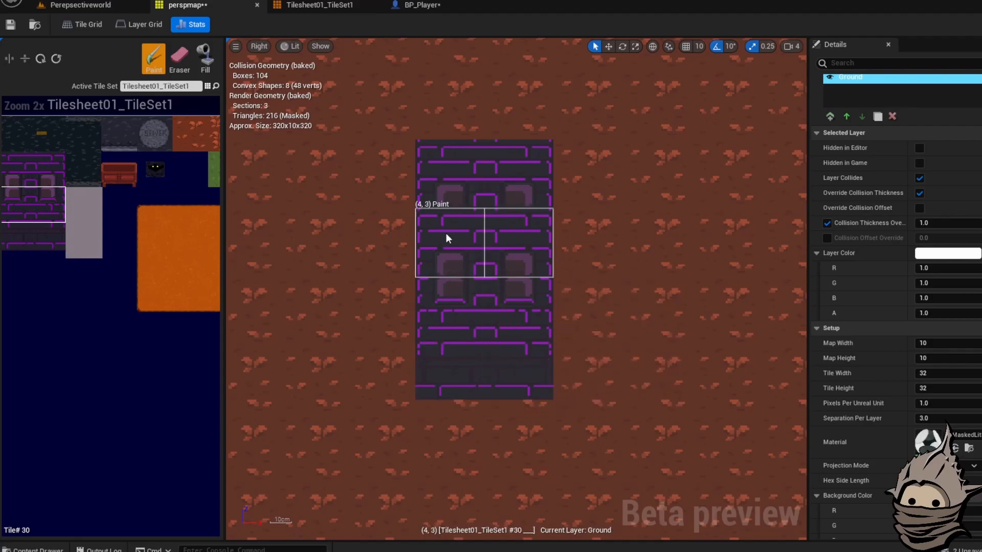
Step: Extend the collision boxes of wall tiles 15 and 16 in Tilesheet01_TileSet1 slightly below the tiles' bottom edges, and save the tile set
click(320, 5)
scroll(406, 176, down, 2)
click(386, 209)
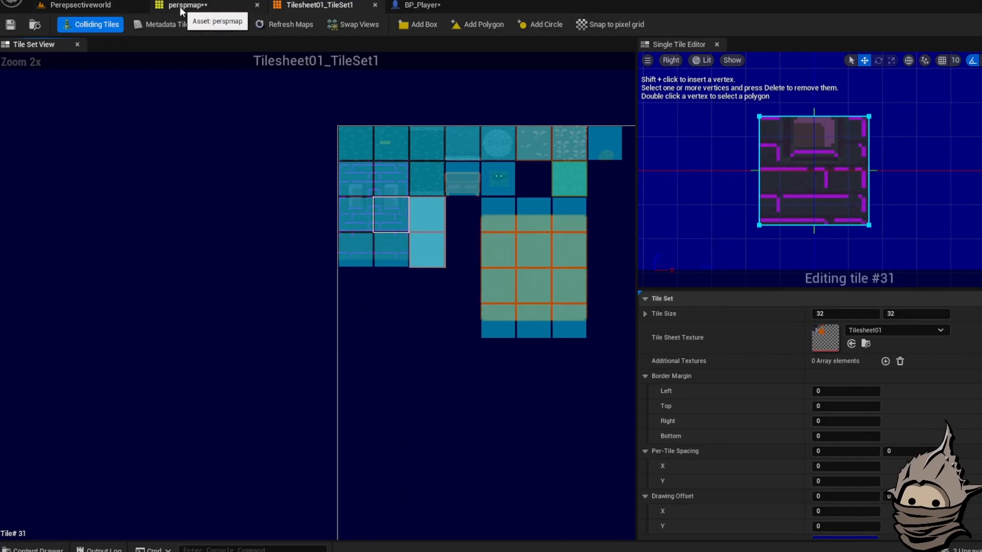
click(354, 176)
click(801, 223)
drag(802, 224, 802, 229)
click(386, 179)
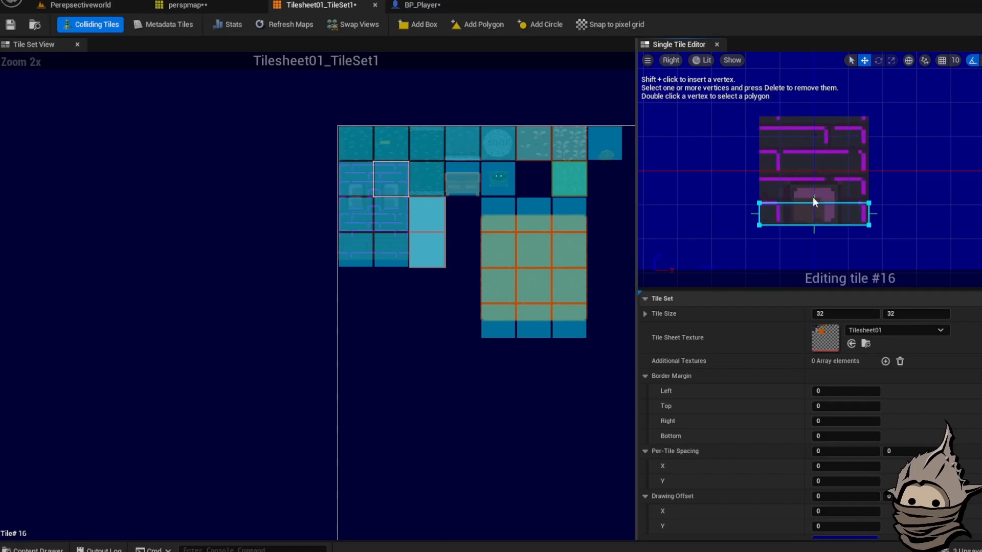
drag(814, 180, 814, 189)
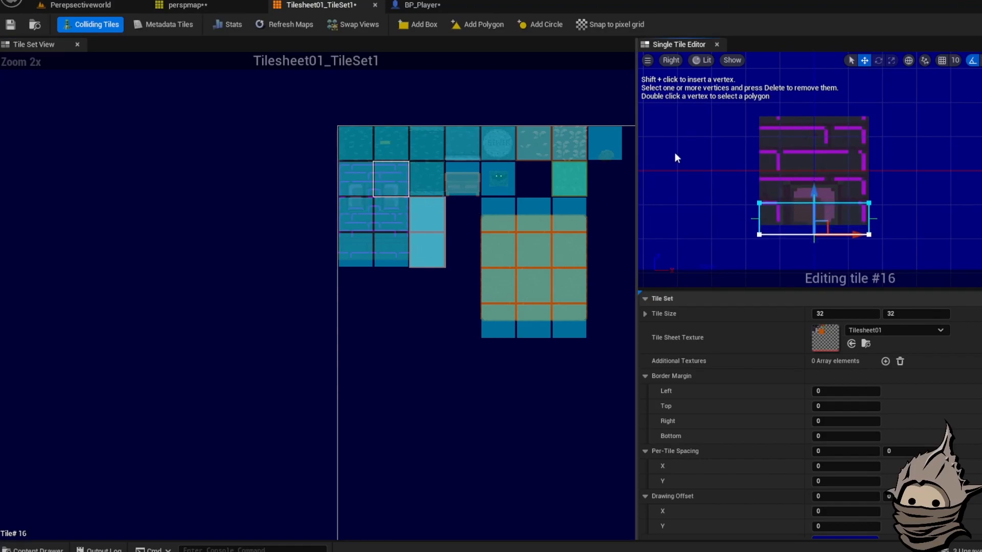
click(11, 24)
Step: Erase the two upper wall tiles at (4, 3) and (5, 3) from the WallB layer of perspmap
click(183, 4)
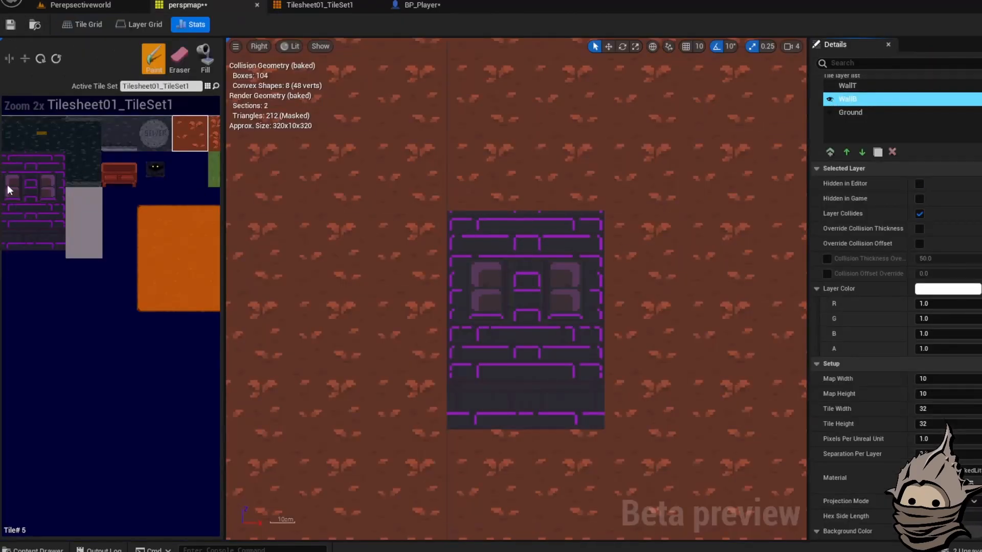
drag(22, 204, 53, 205)
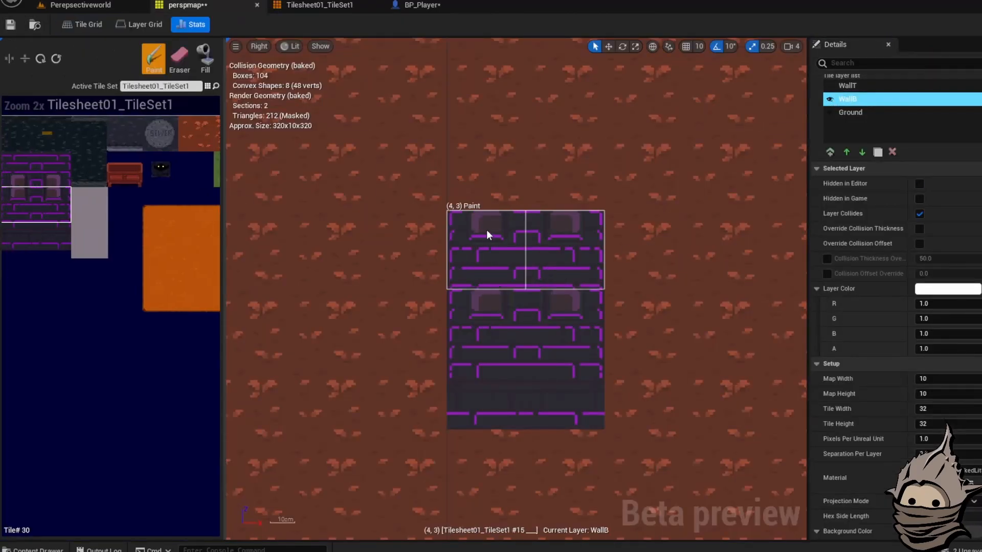
drag(16, 237, 55, 240)
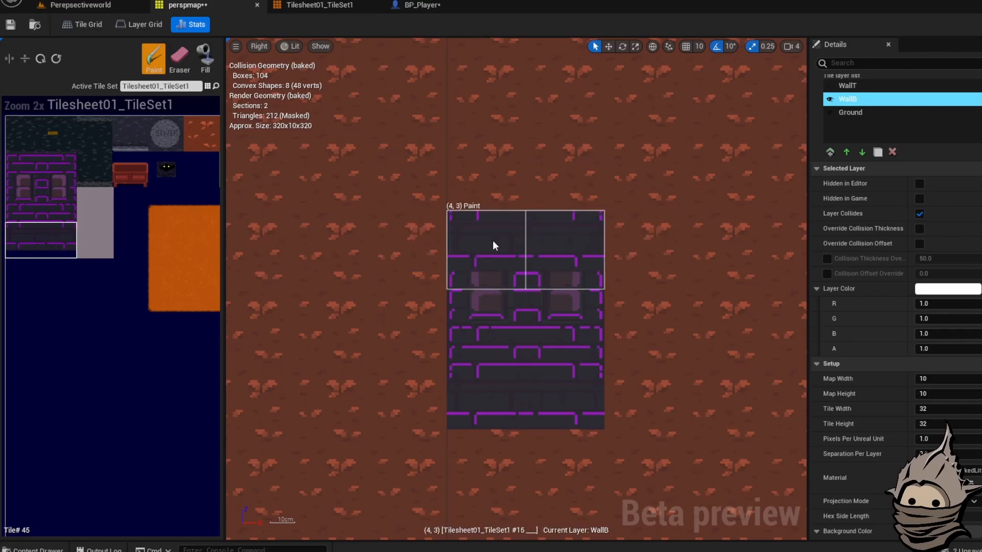
right_drag(464, 248, 447, 263)
key(e)
drag(463, 262, 578, 256)
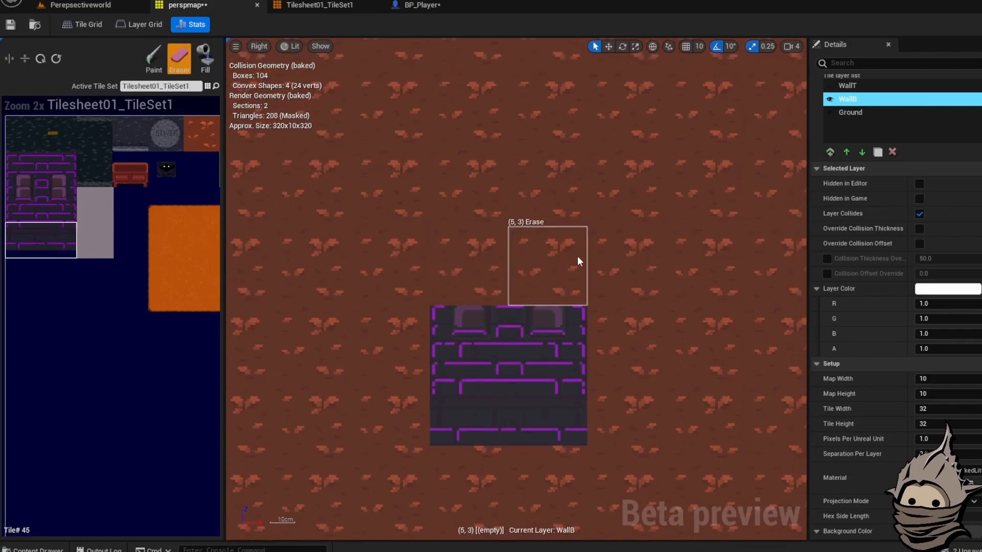
Step: On the WallT layer, erase the separated top wall tiles, repaint tiles 15 and 16 directly above the lower wall, and save perspmap
click(854, 90)
click(830, 85)
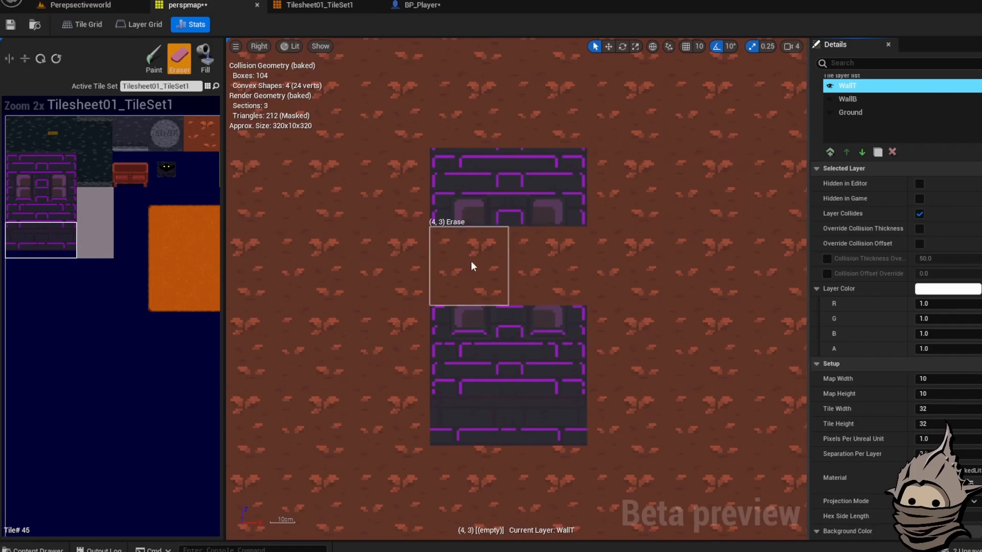
right_drag(472, 263, 464, 263)
drag(466, 192, 542, 191)
drag(18, 170, 59, 171)
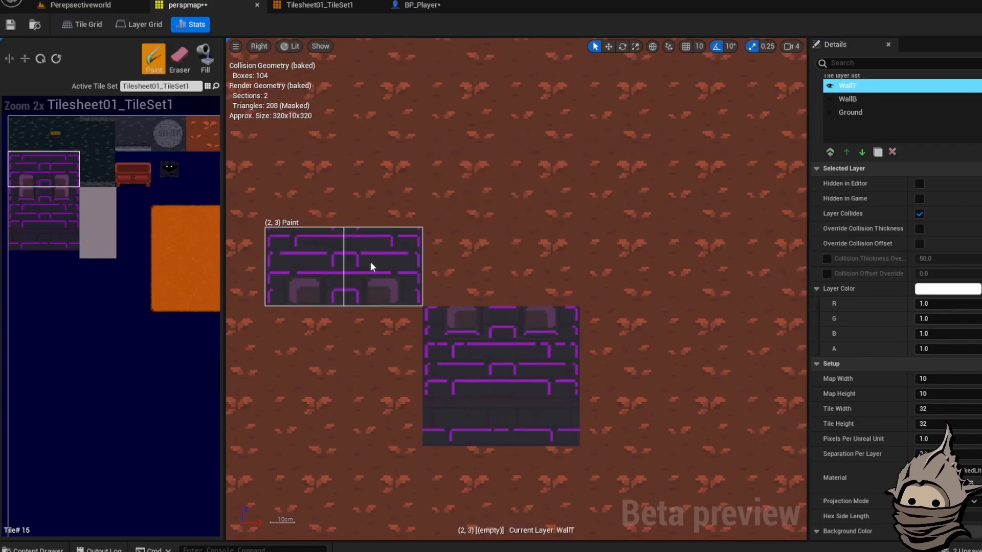
right_drag(614, 486, 622, 429)
click(18, 28)
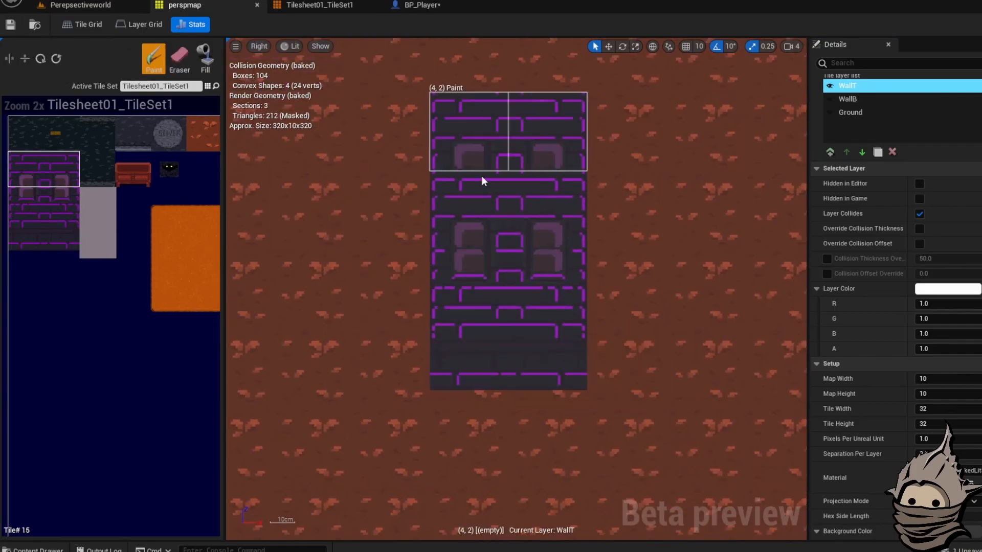
Step: Play the level and walk the player around the shortened wall to test the rebuilt layers and collision, and end the session
click(69, 8)
click(242, 24)
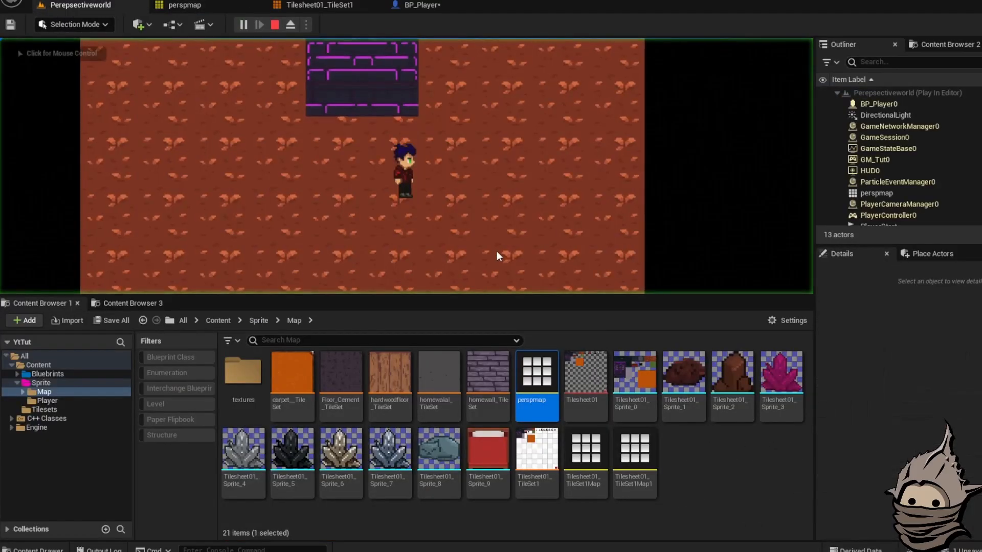
key(d)
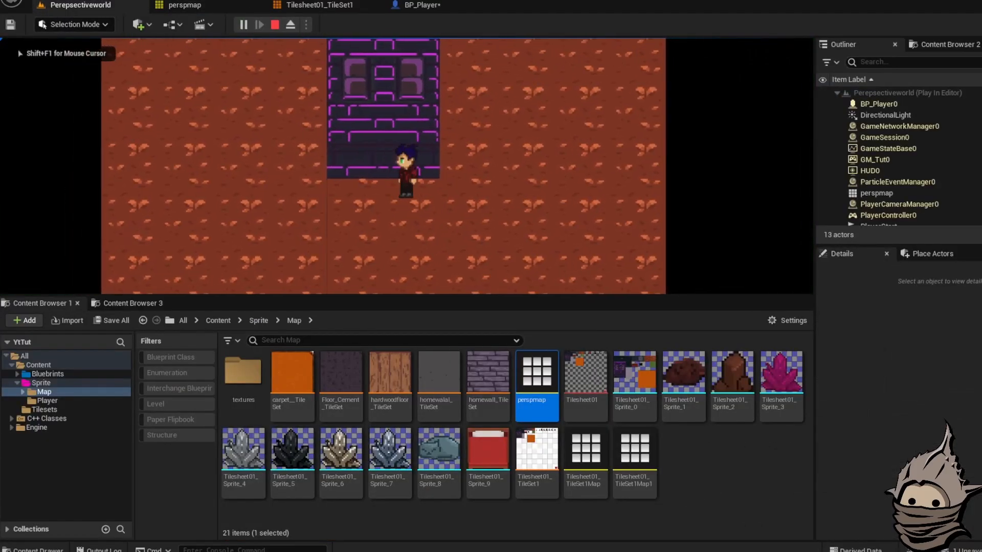
key(a)
key(w)
key(d)
key(d)
key(s)
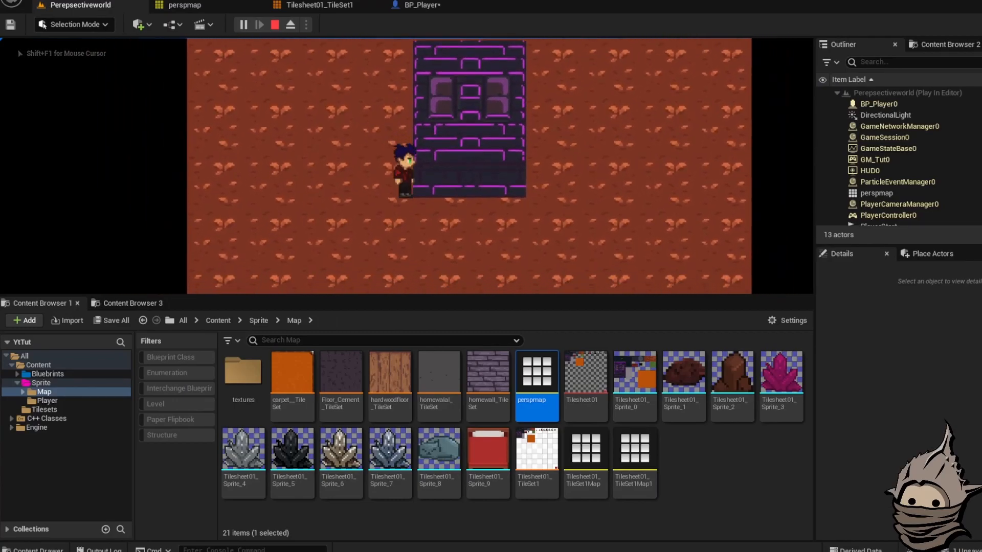
key(w)
key(d)
key(s)
key(d)
key(a)
key(d)
key(a)
key(a)
key(s)
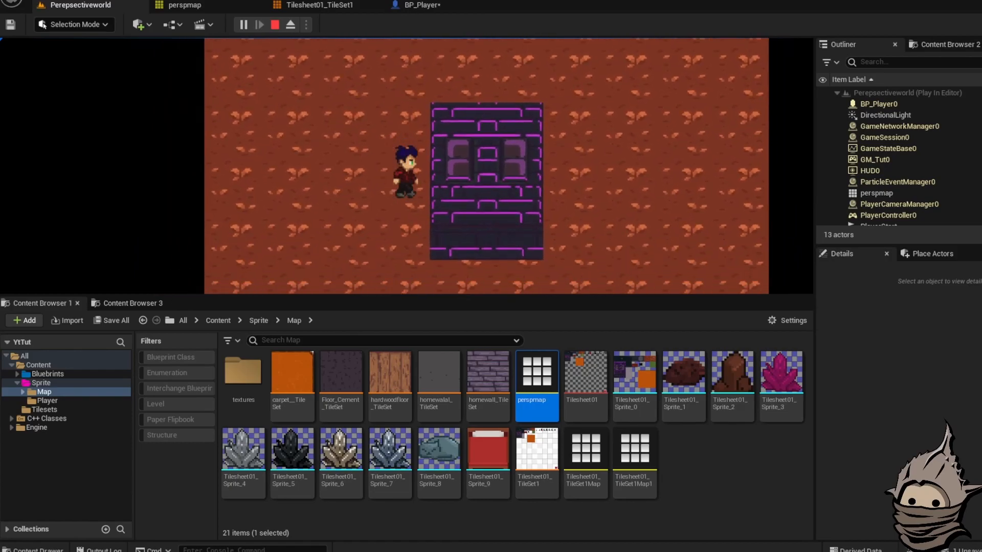
key(Escape)
Step: Try adding a point light beside the wall in the level, and delete it
click(138, 24)
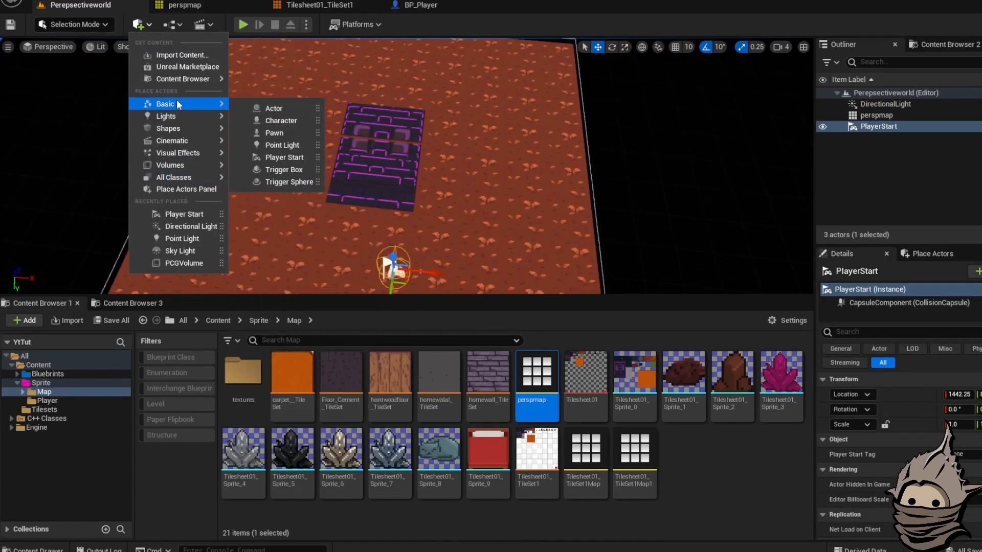
mouse_move(169, 116)
click(282, 133)
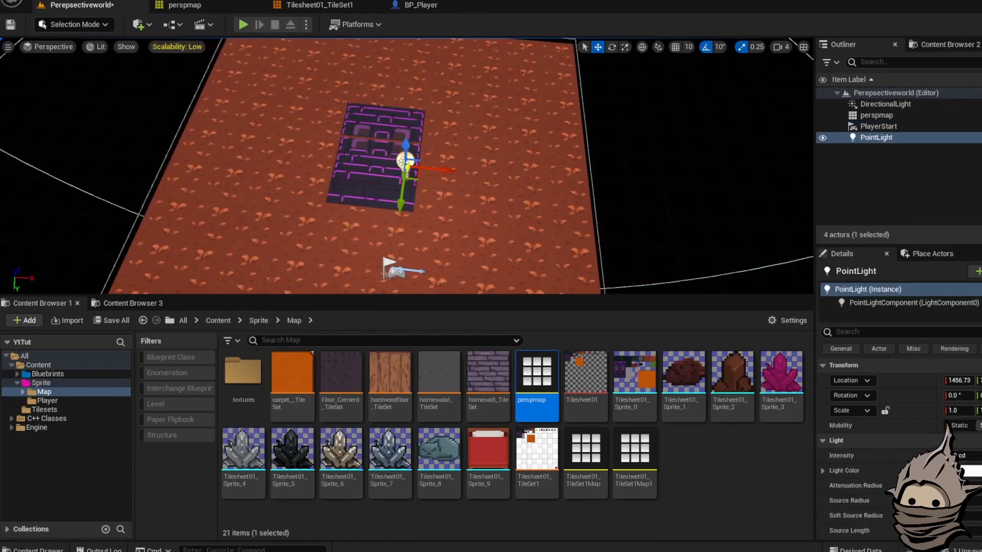
key(Delete)
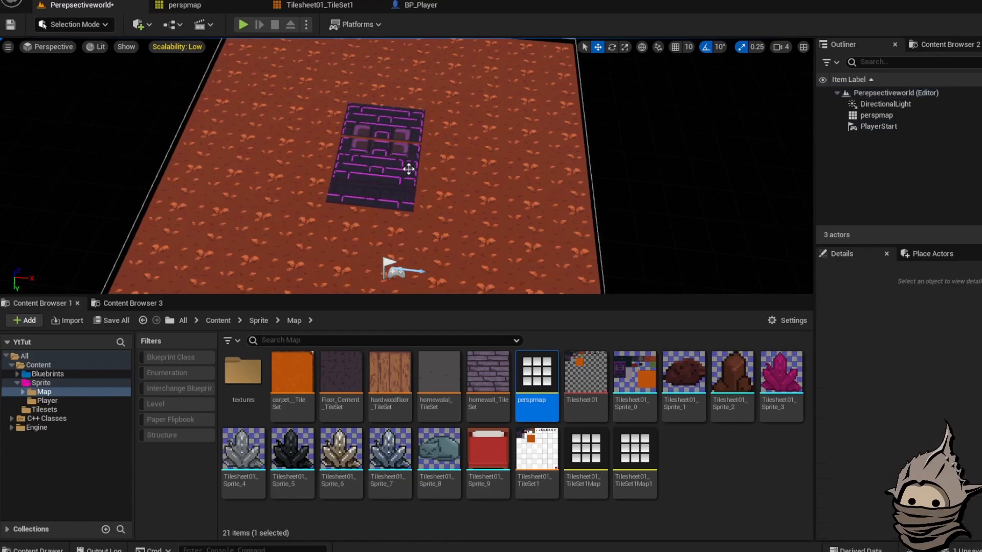
Step: Add a spot light to the level and move it along its Y axis to the upper part of the wall
click(139, 24)
mouse_move(236, 120)
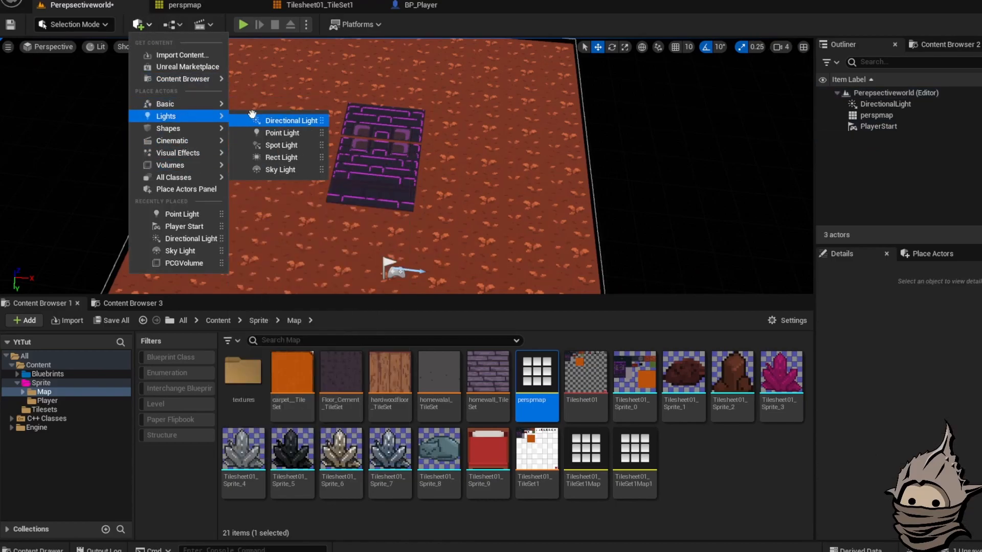
click(296, 146)
right_drag(394, 190, 424, 168)
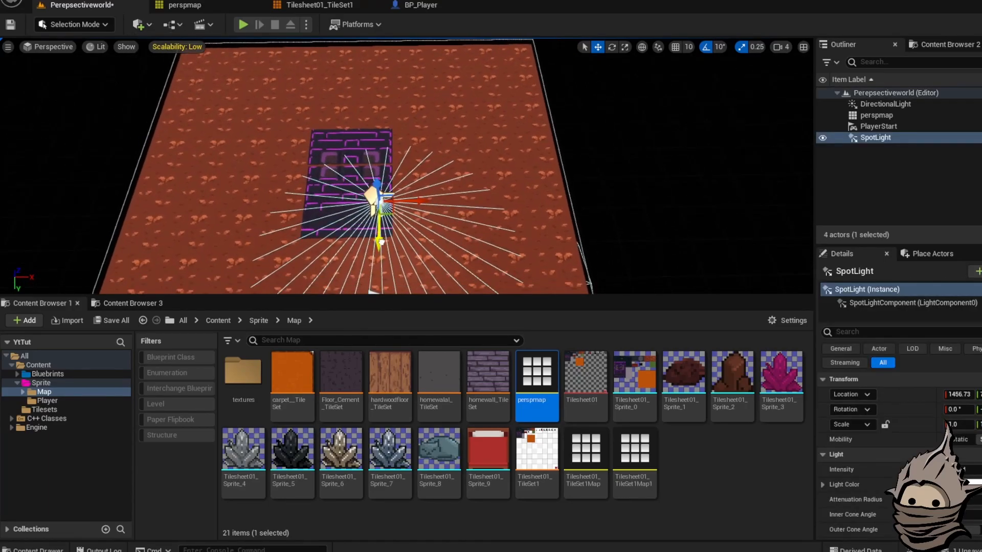
drag(381, 242, 381, 155)
Step: Set the spot light's colour to magenta and fine-tune its position over the wall's upper part
click(973, 481)
drag(818, 348, 846, 324)
click(884, 541)
mouse_move(432, 116)
right_down()
mouse_move(412, 116)
mouse_move(436, 115)
right_up()
drag(450, 124, 416, 128)
drag(382, 93, 383, 105)
Step: Lower the directional light's intensity to darken the level, and shift the spot light toward the wall's upper edge
click(892, 105)
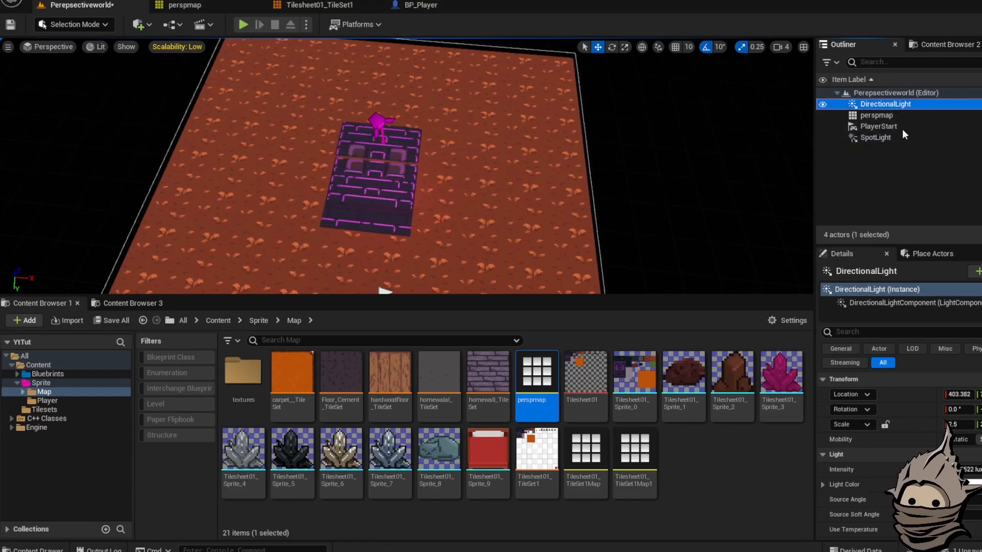
mouse_move(969, 469)
mouse_down()
mouse_move(944, 469)
mouse_move(975, 469)
mouse_up()
click(381, 128)
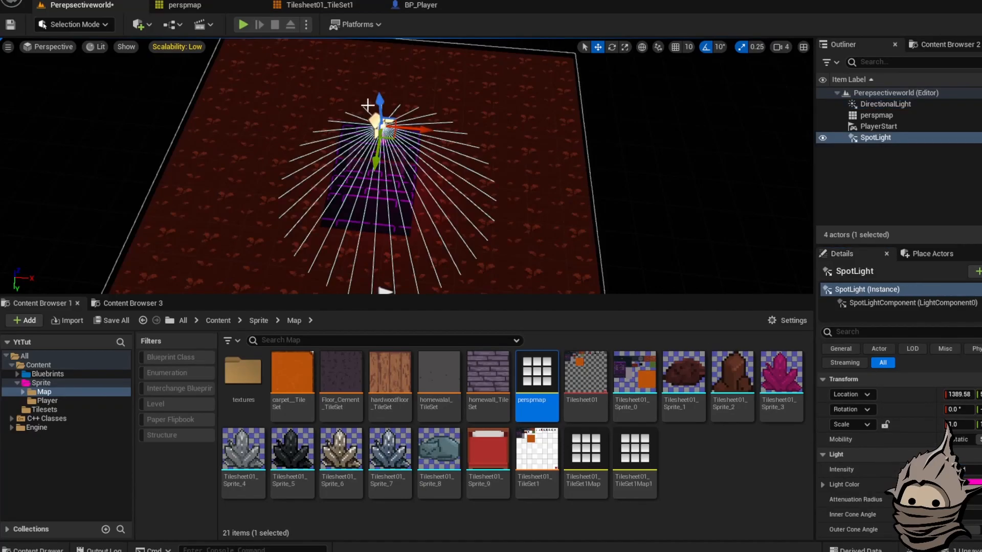
mouse_move(349, 175)
mouse_down()
mouse_move(353, 152)
mouse_move(351, 161)
mouse_up()
drag(355, 104, 356, 94)
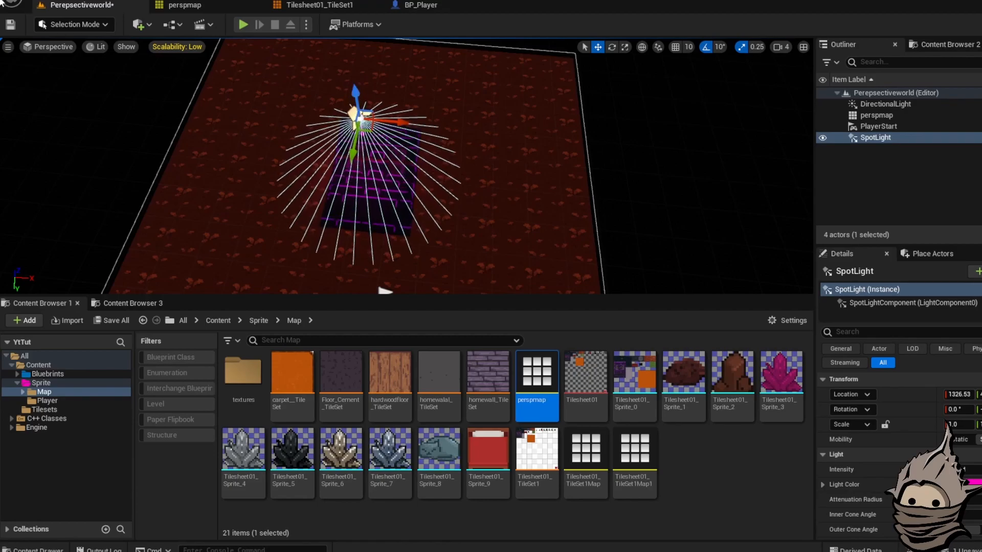
Step: Enlarge the level viewport slightly and launch the level in a new editor window
click(307, 23)
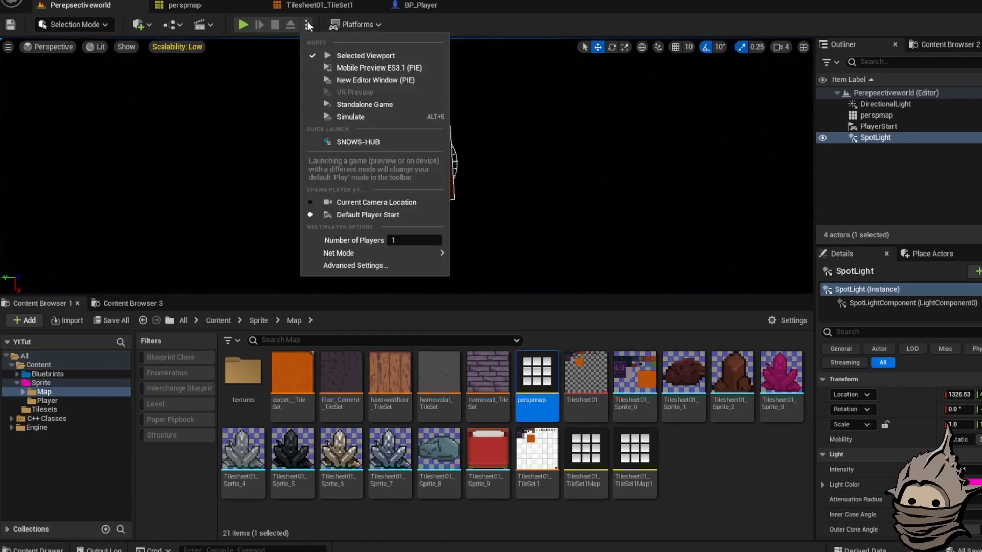
click(280, 65)
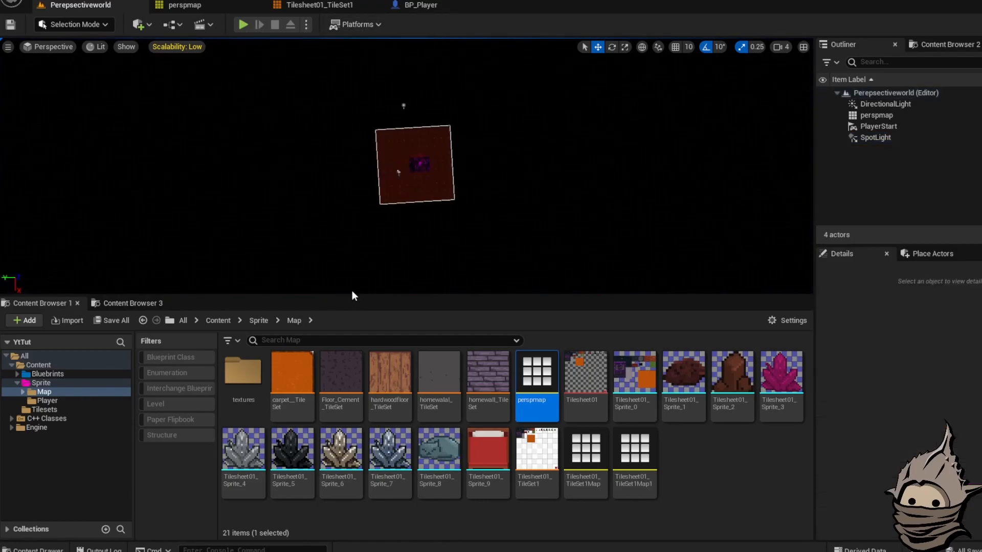
drag(369, 299, 370, 312)
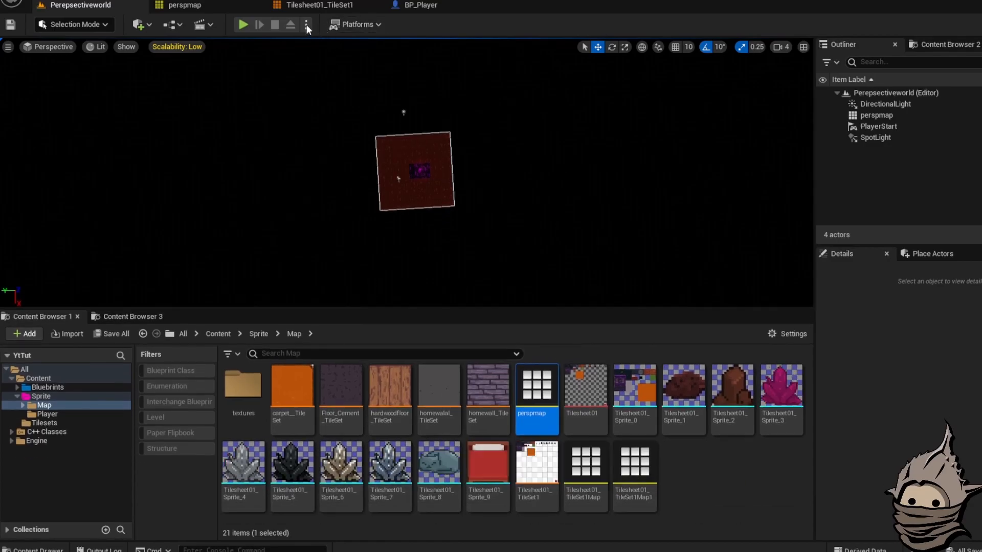
click(307, 23)
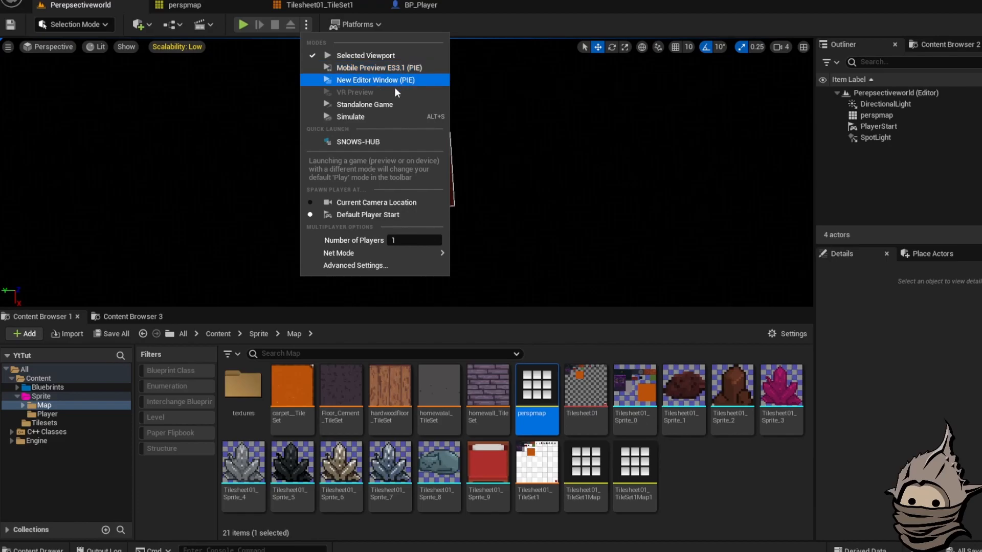
click(352, 79)
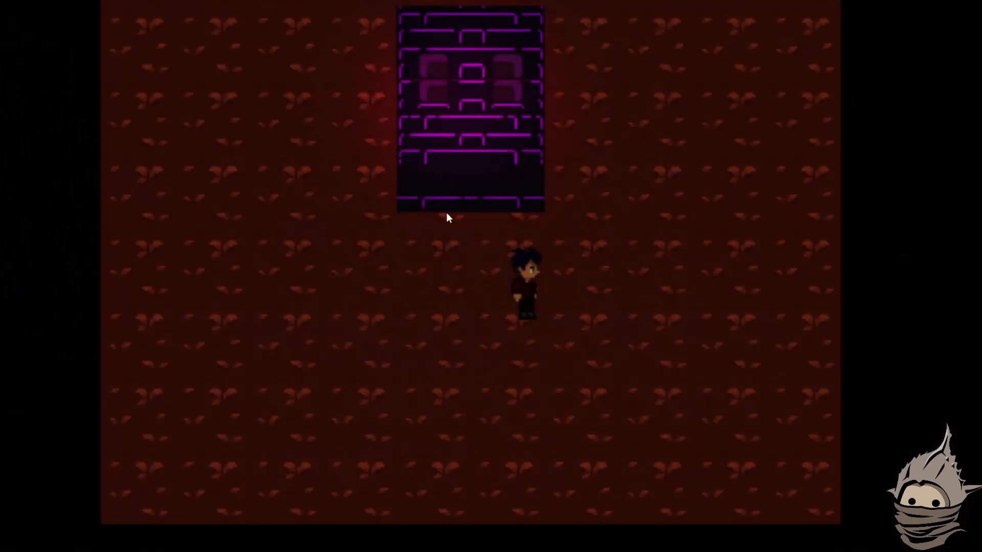
Step: Walk the player around and behind the wall to check the lighting and overlap, and end the play session
key(Up)
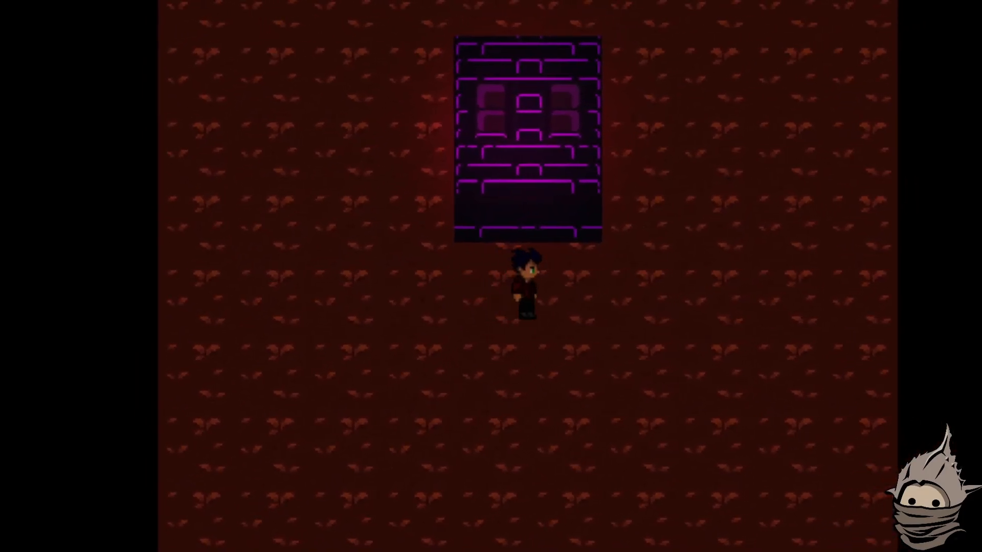
key(Right)
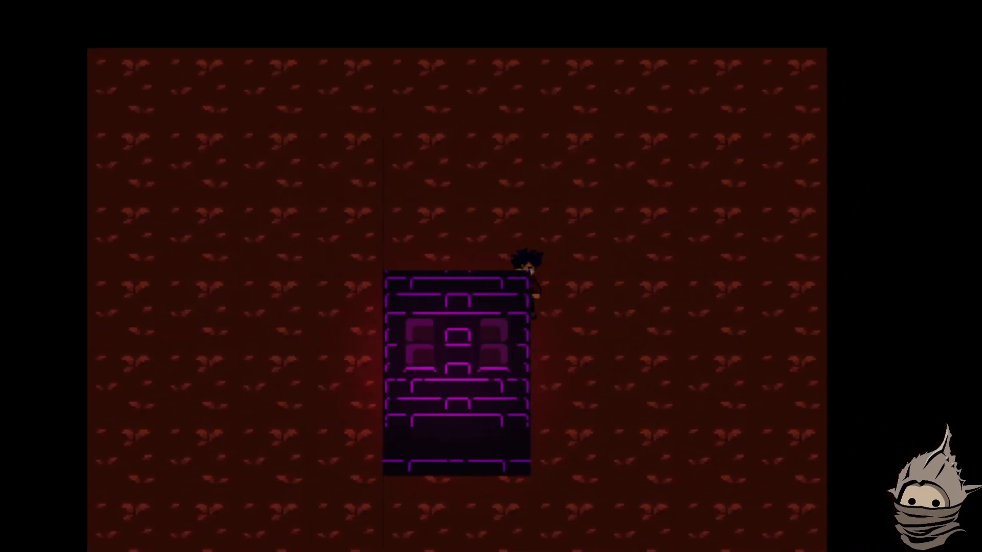
key(Down)
key(Down)
key(Left)
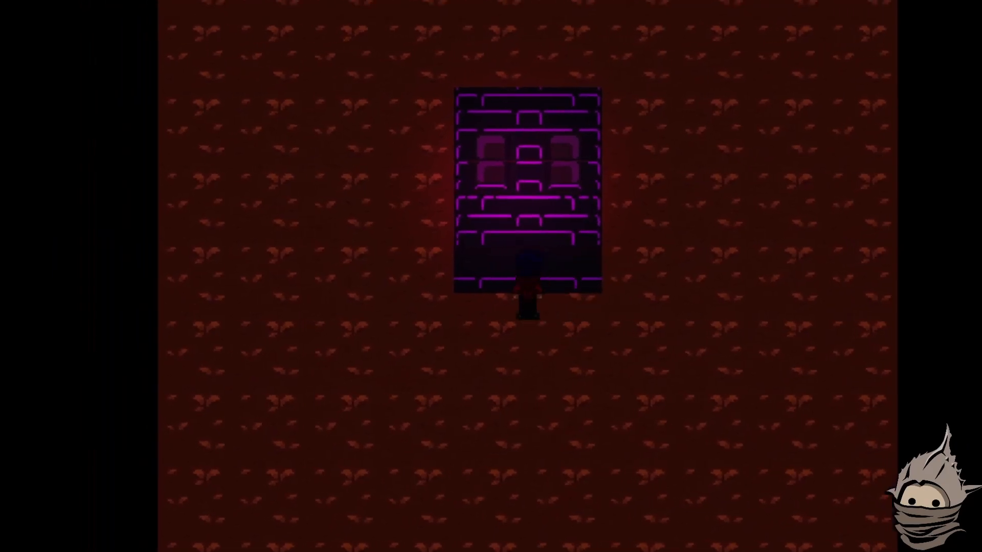
key(Left)
key(Up)
key(Right)
key(Escape)
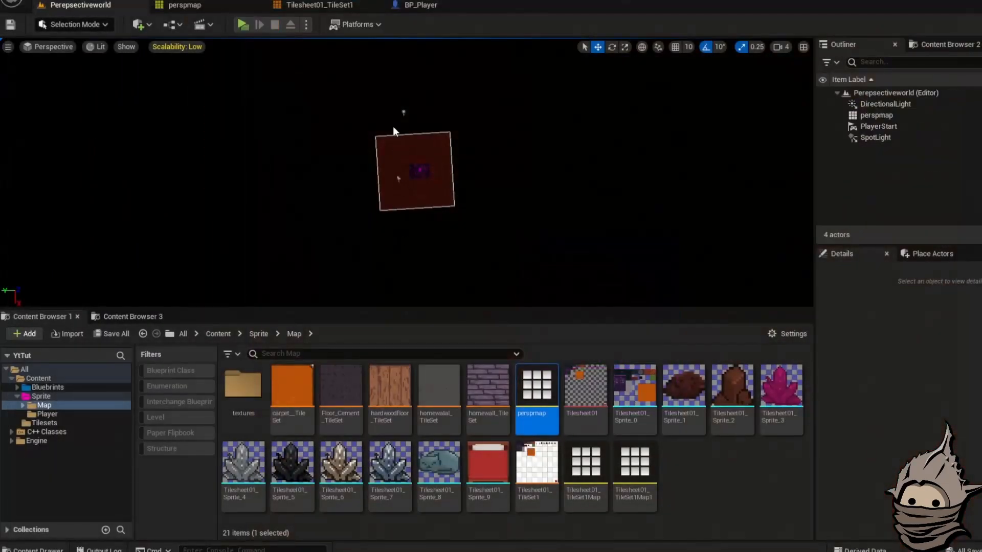
Step: Return to the perspmap tile map and select its Ground layer
click(316, 4)
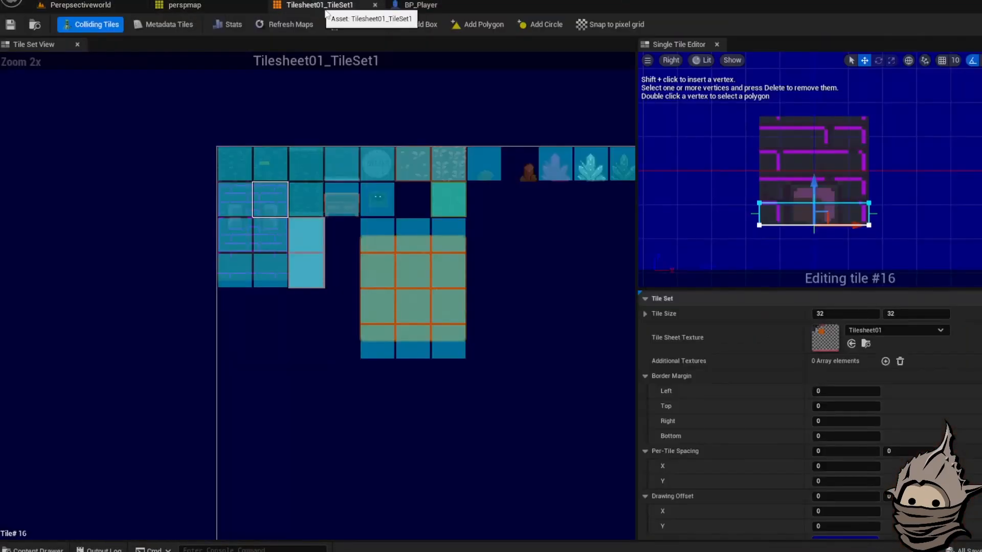
click(203, 5)
right_drag(520, 290, 432, 192)
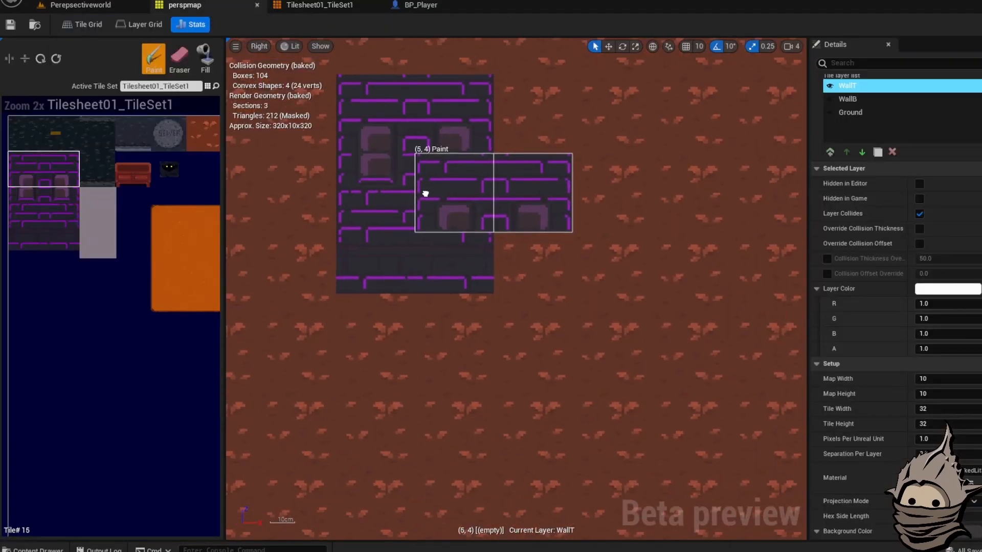
scroll(432, 193, down, 3)
click(882, 112)
scroll(593, 225, down, 3)
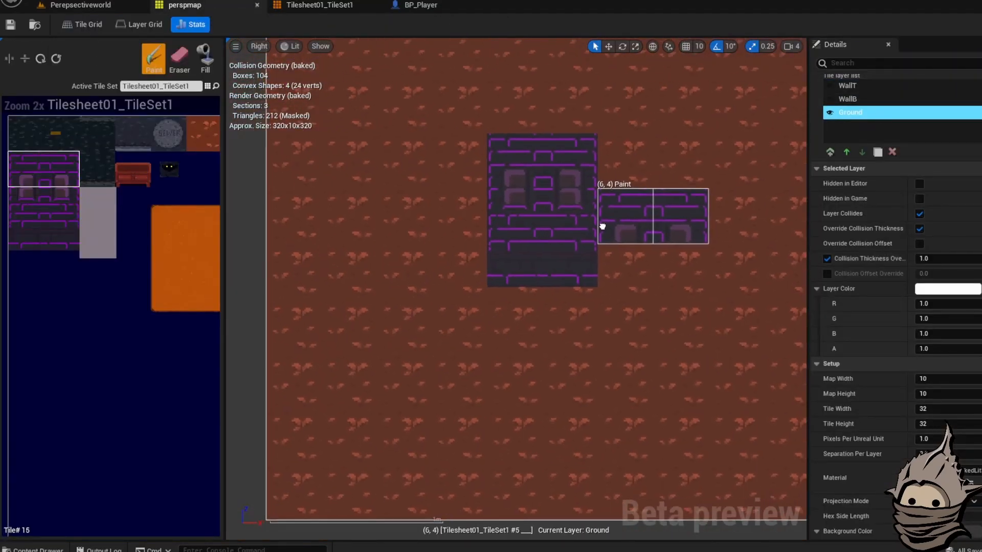